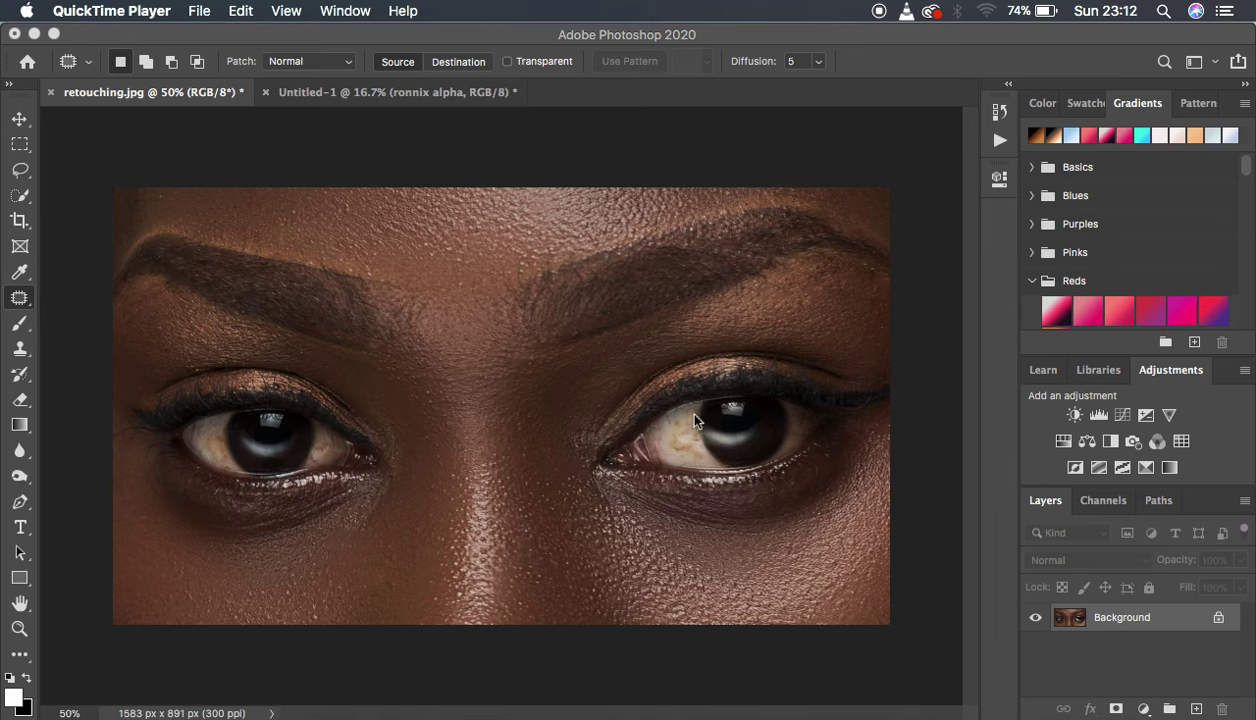
Step: Add a Brightness/Contrast adjustment layer above the Background and raise its brightness slightly
left_click(1144, 708)
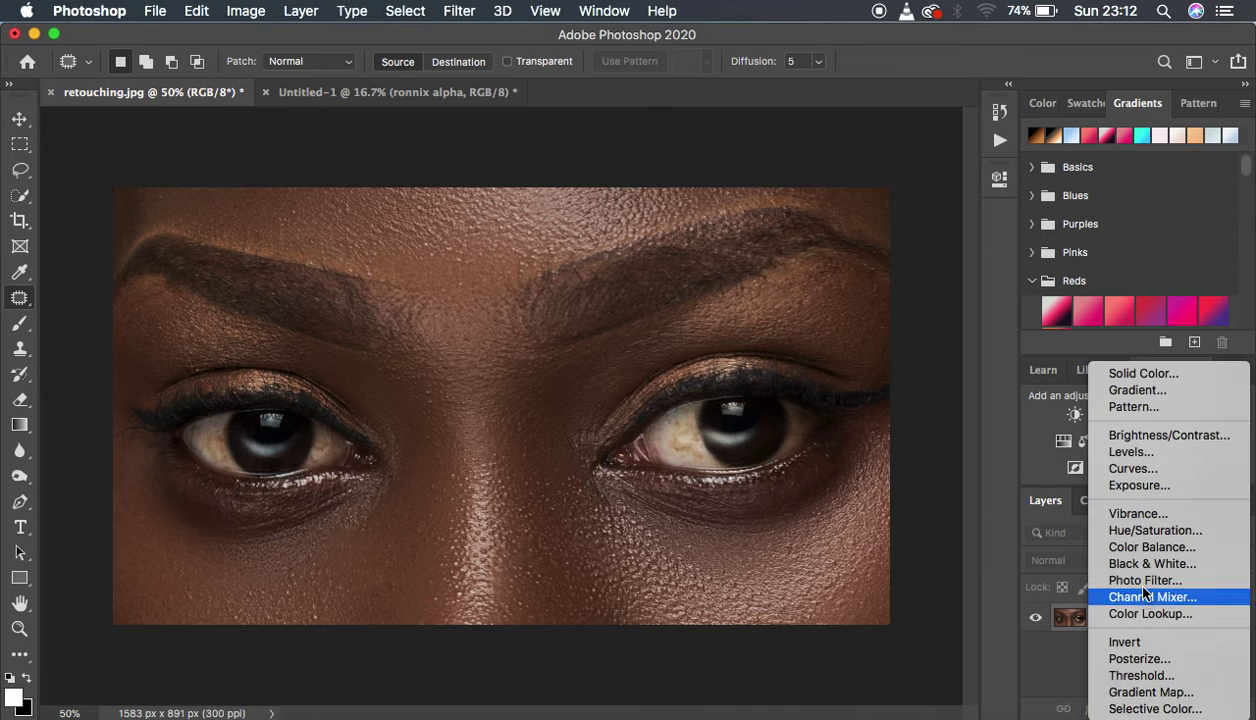
left_click(1158, 438)
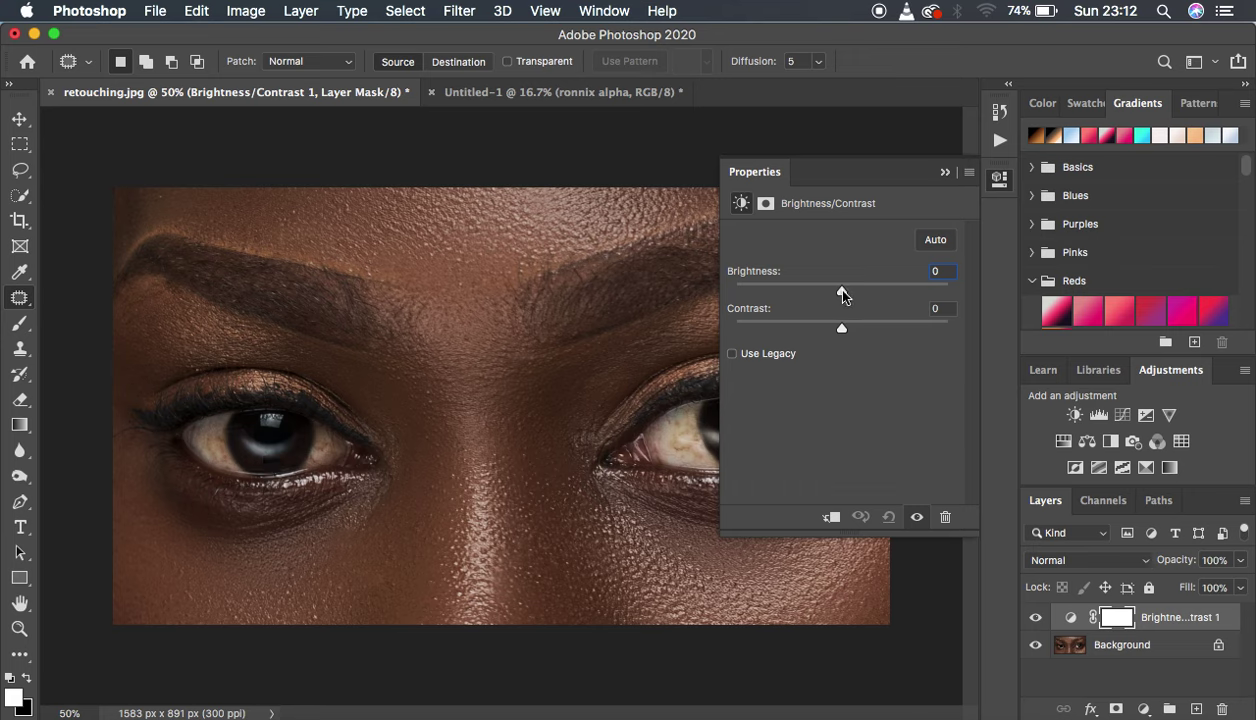
left_click_drag(843, 294, 856, 295)
left_click(945, 173)
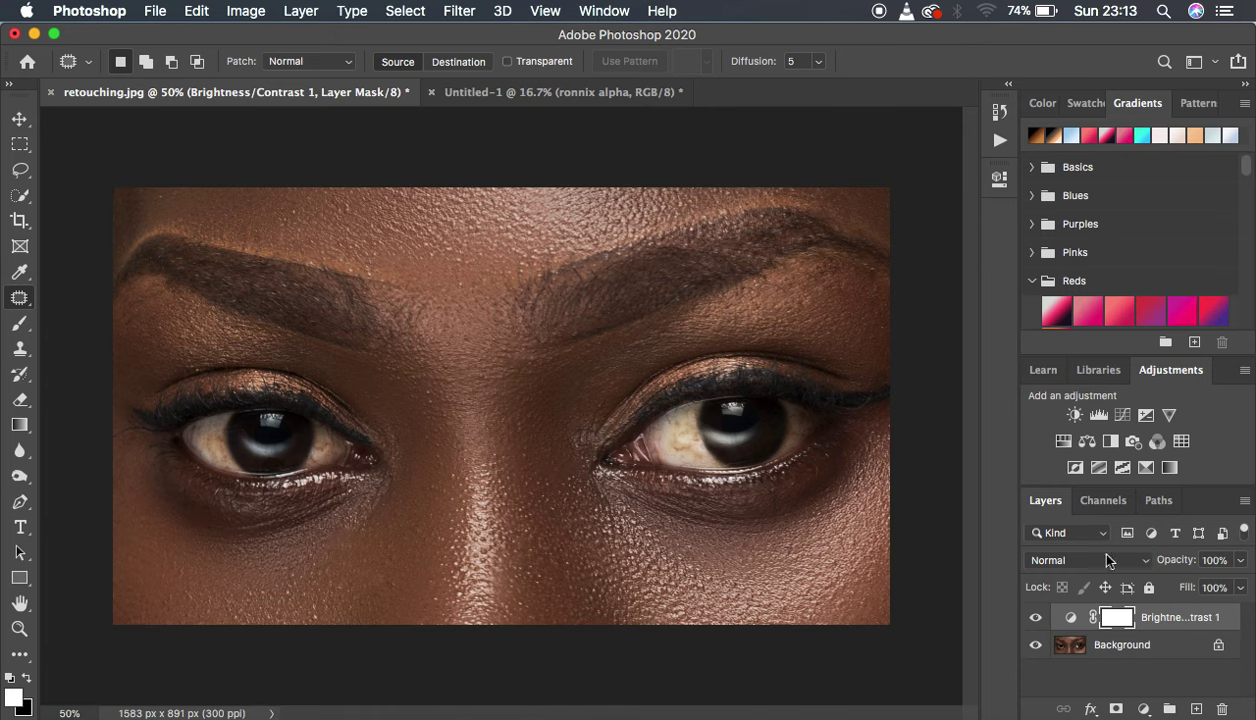
Step: Add a Hue/Saturation adjustment layer and strongly lower its saturation until the photo is nearly colourless
left_click(1142, 709)
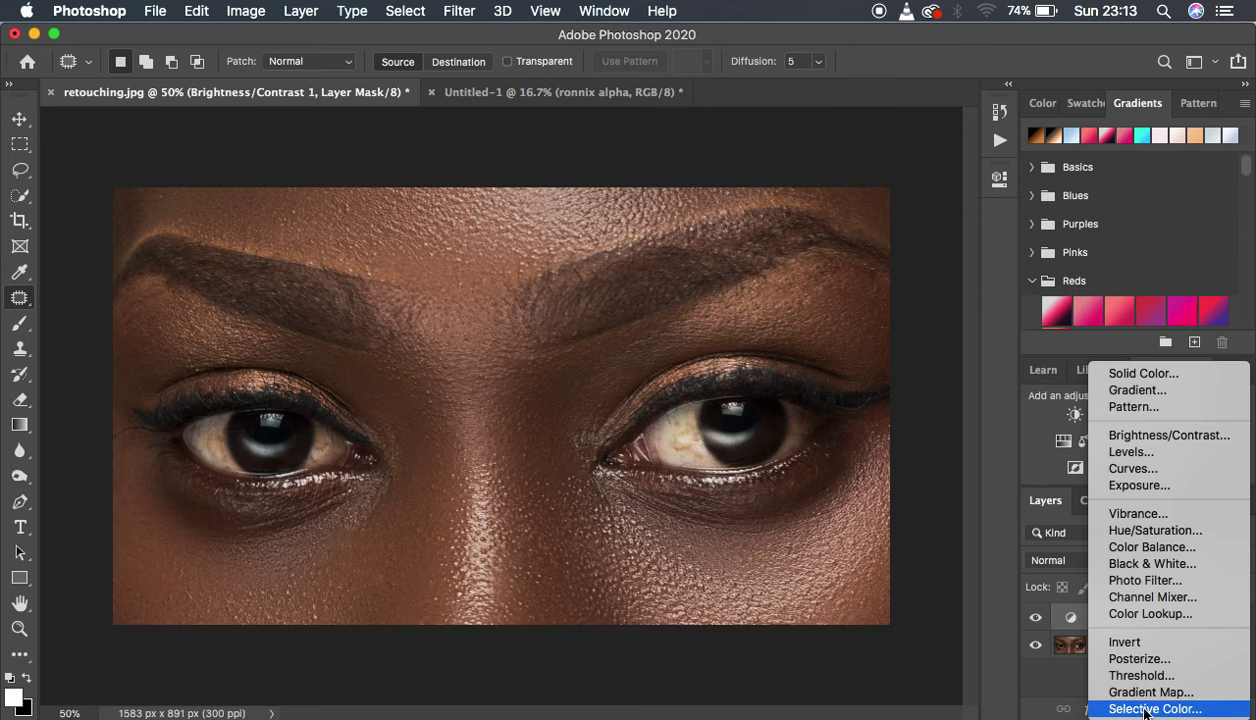
left_click(1148, 535)
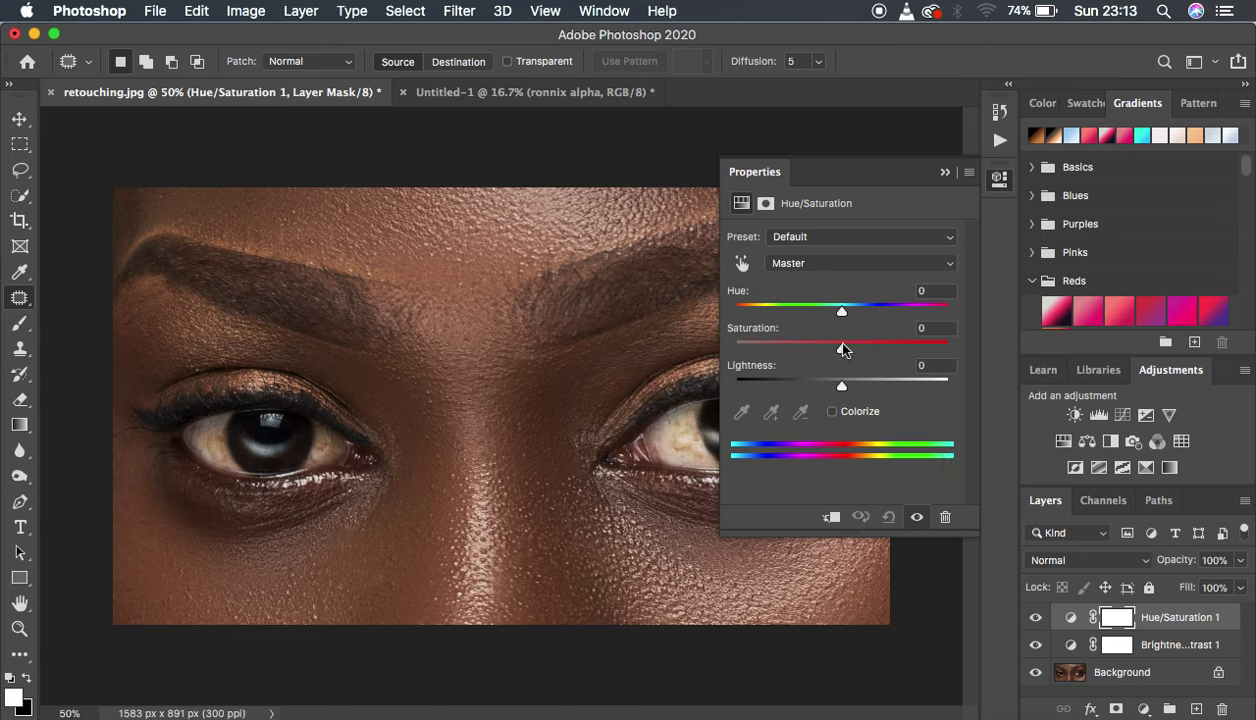
left_click_drag(841, 347, 762, 352)
left_click(944, 172)
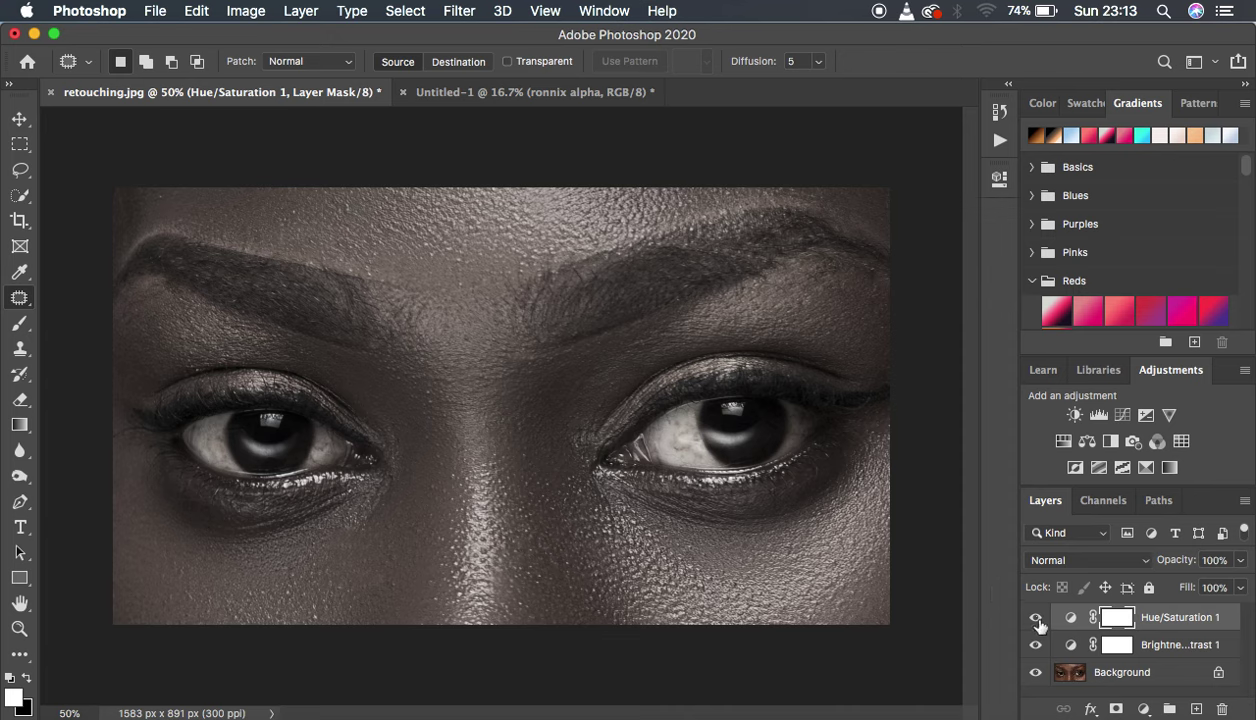
Step: Compare the photo with the Hue/Saturation and Brightness/Contrast layers hidden and shown
left_click_drag(1035, 617, 1036, 645)
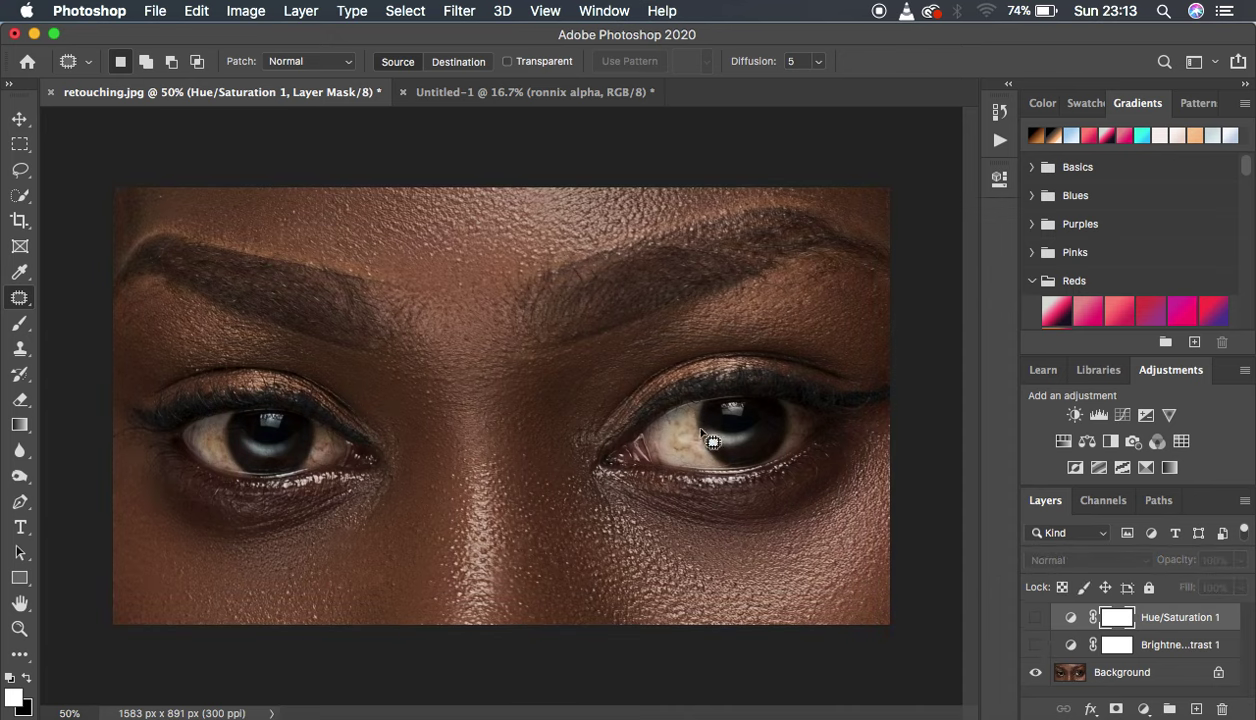
left_click(1035, 645)
left_click(1035, 620)
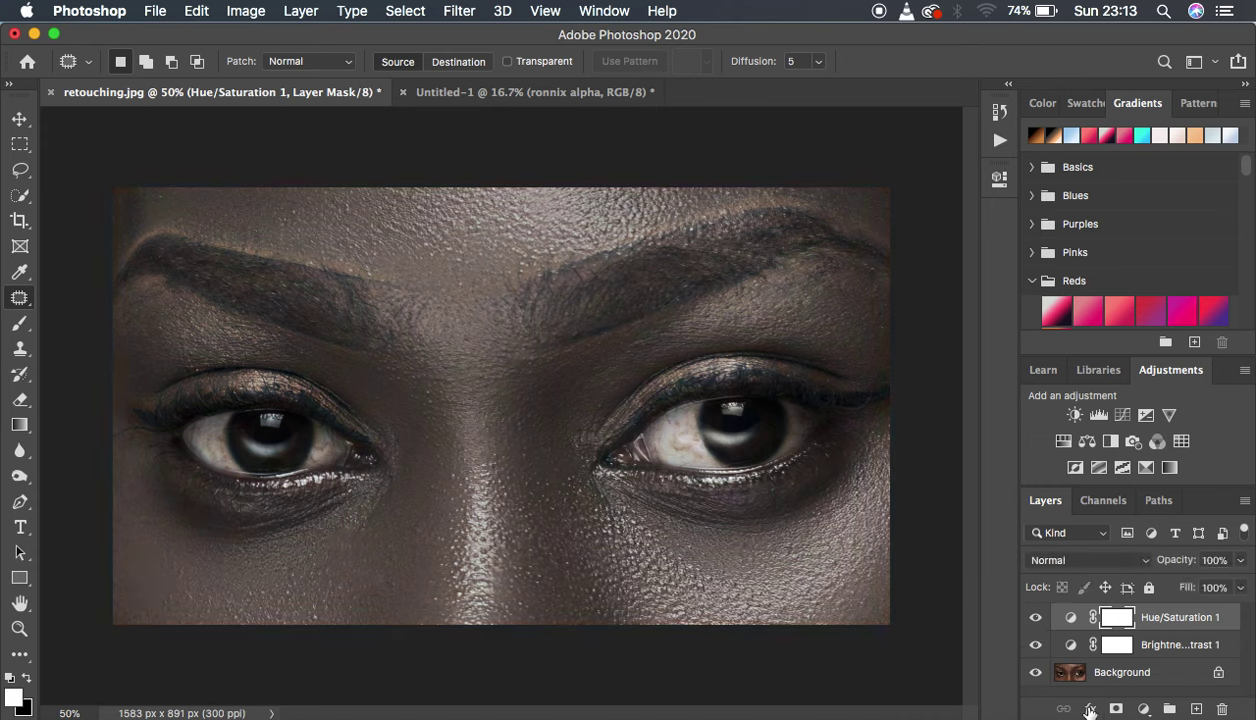
Step: Add a Photo Filter adjustment layer using Cooling Filter (82) with the density set to 3%
left_click(1145, 709)
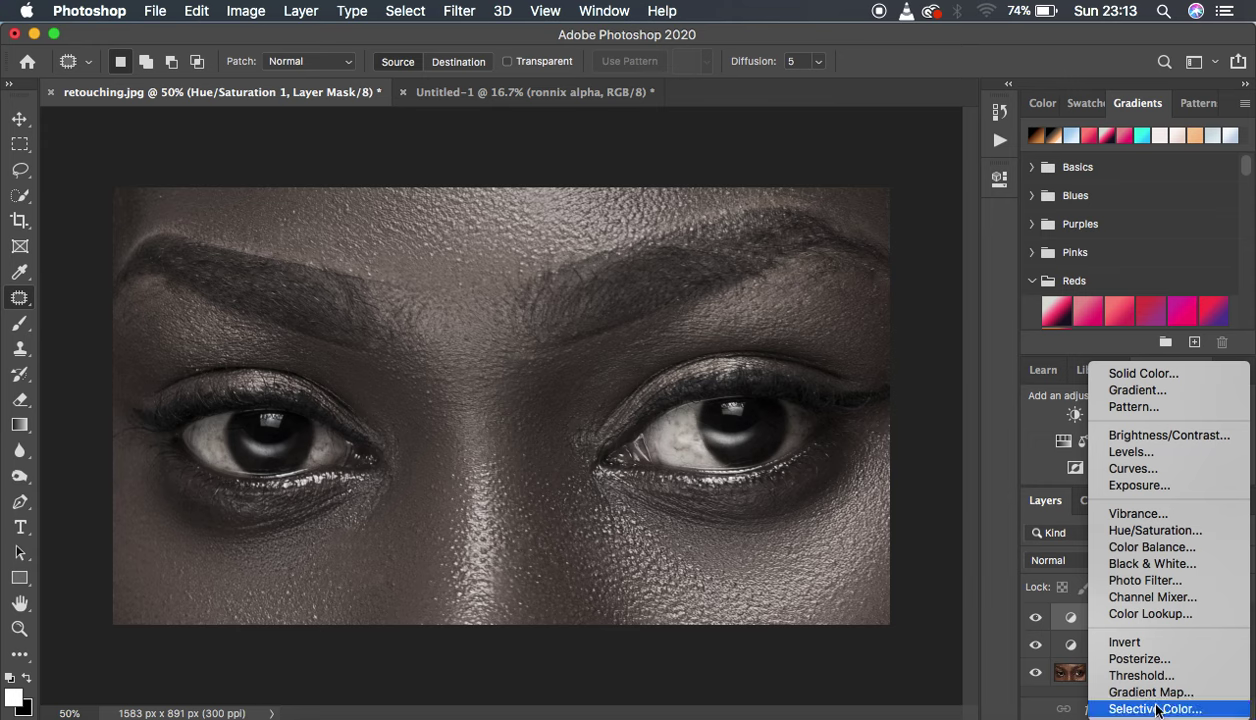
left_click(1150, 582)
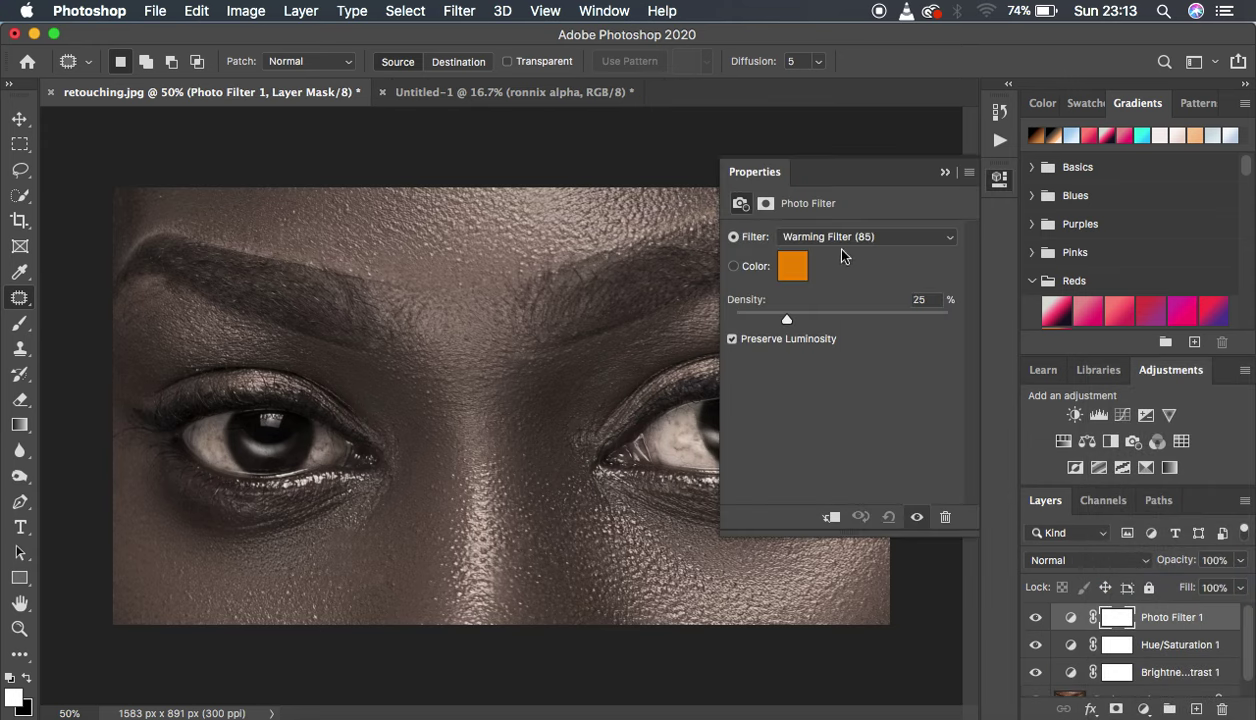
left_click(813, 236)
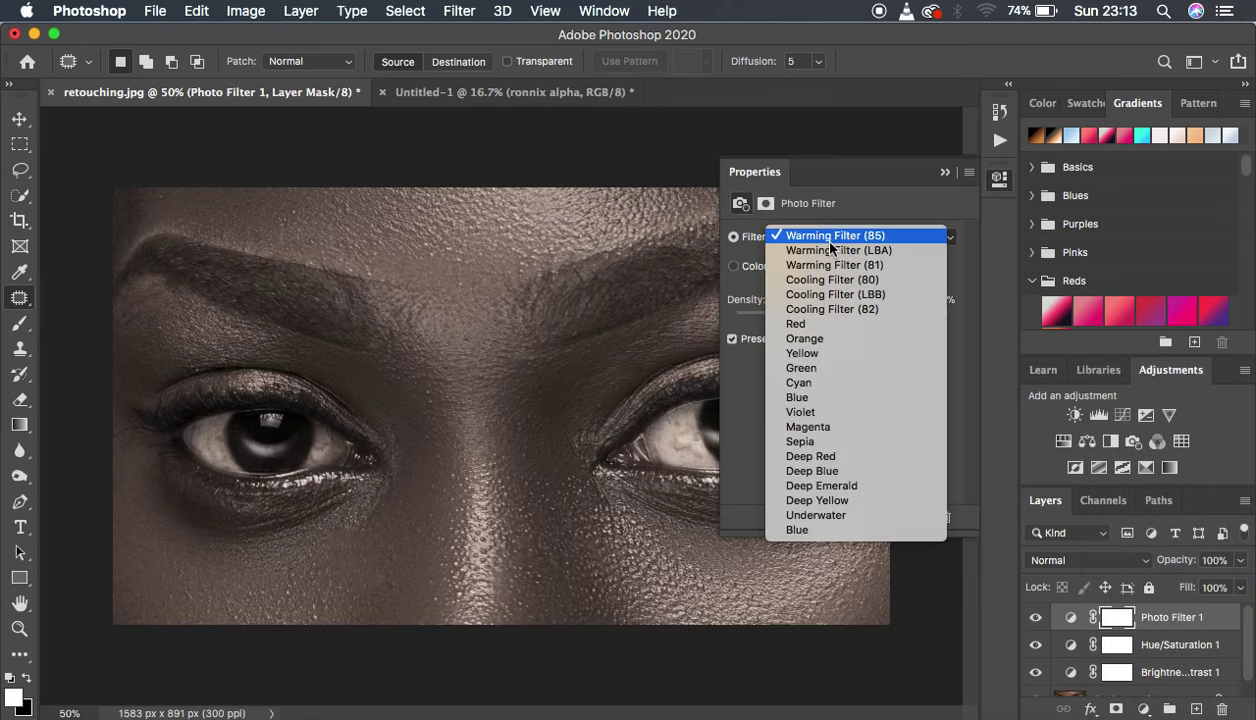
left_click(833, 312)
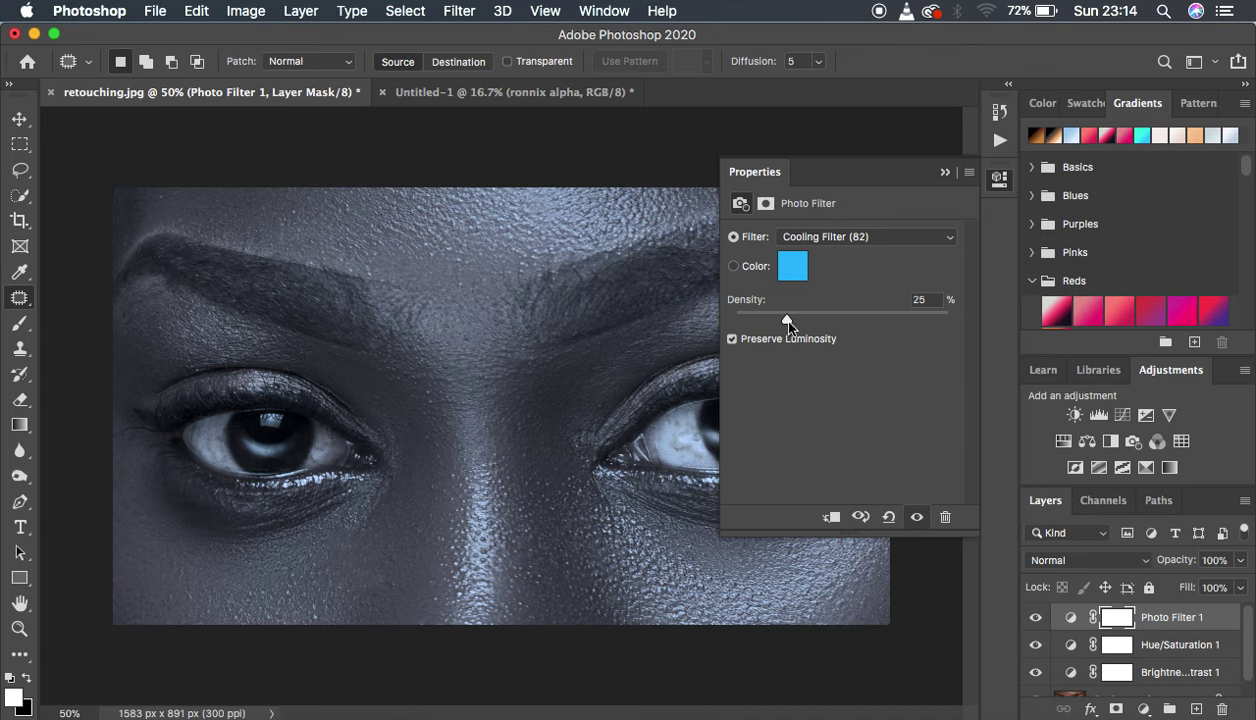
left_click_drag(787, 320, 740, 322)
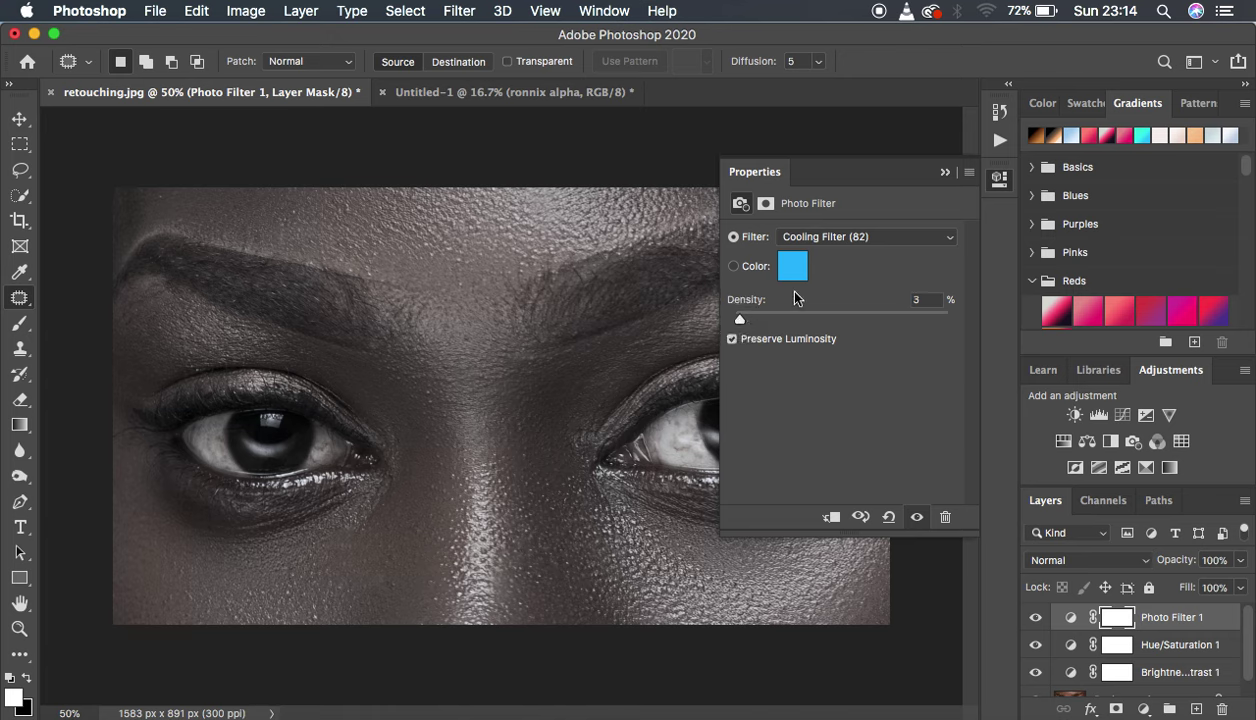
left_click(944, 172)
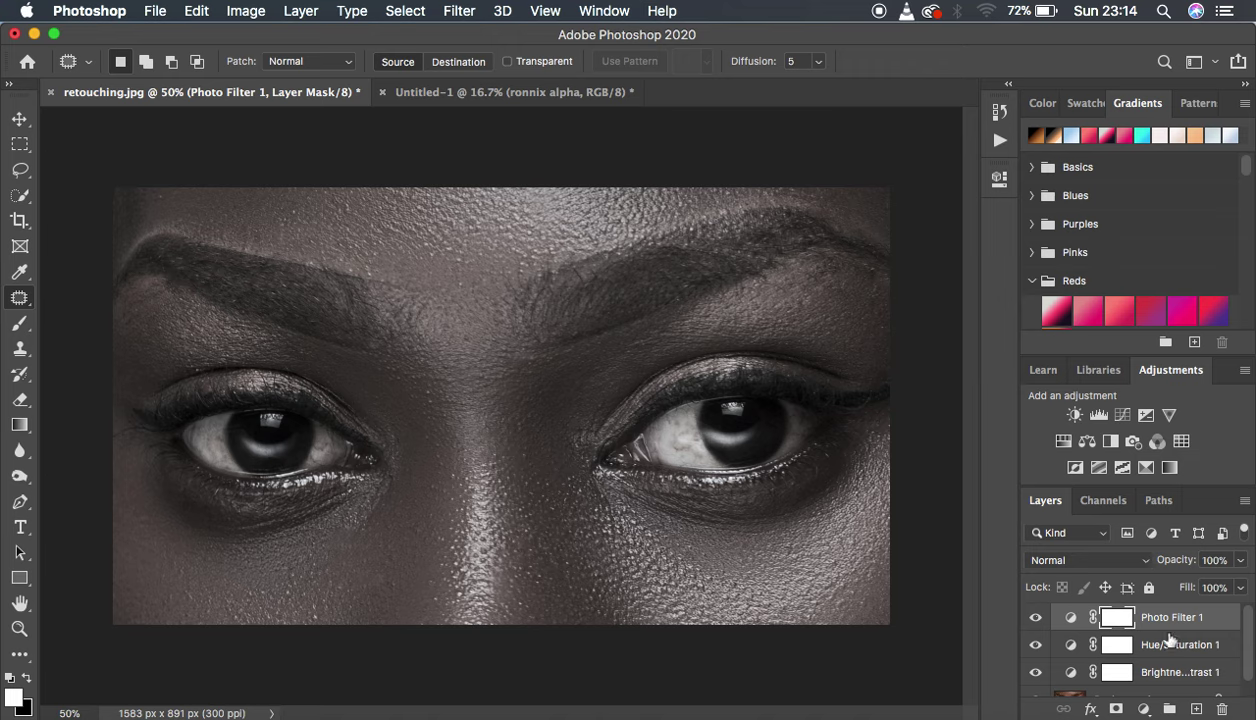
Step: Group the three adjustment layers under the name "eye whitening" and hide the group's effect with a black mask
left_click(1224, 675, "shift")
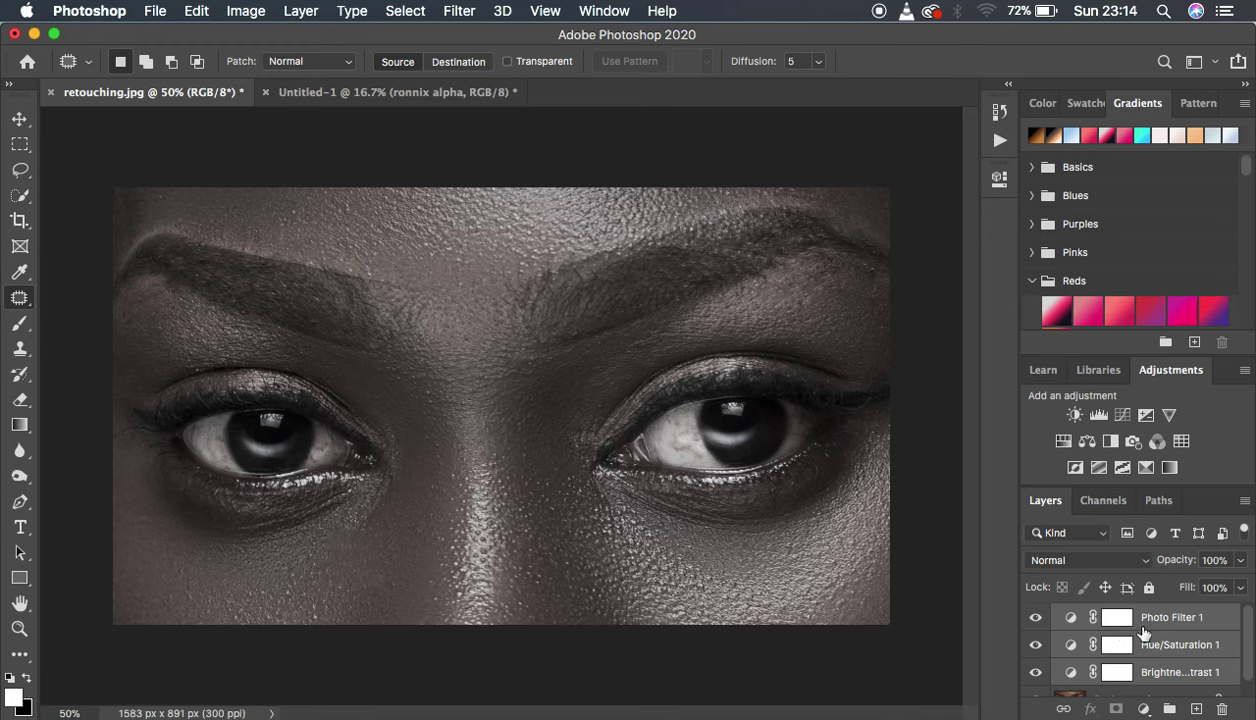
key("super+g")
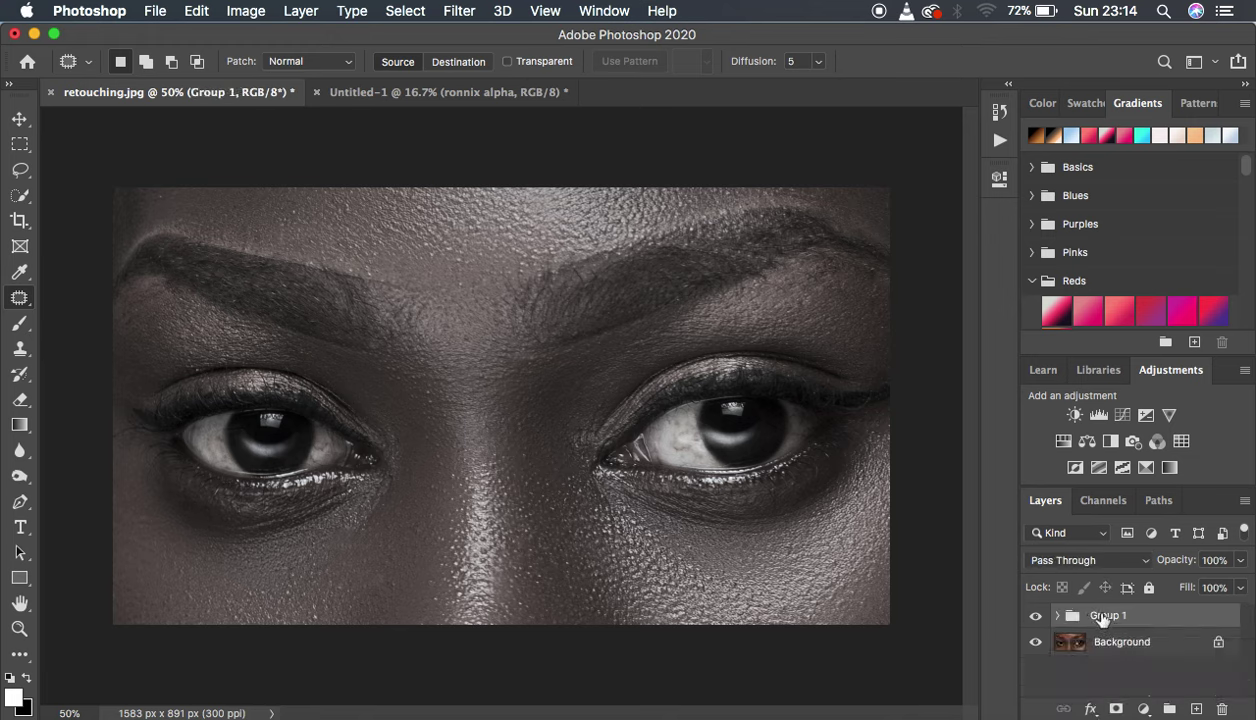
double_click(1100, 615)
type("eye whitening")
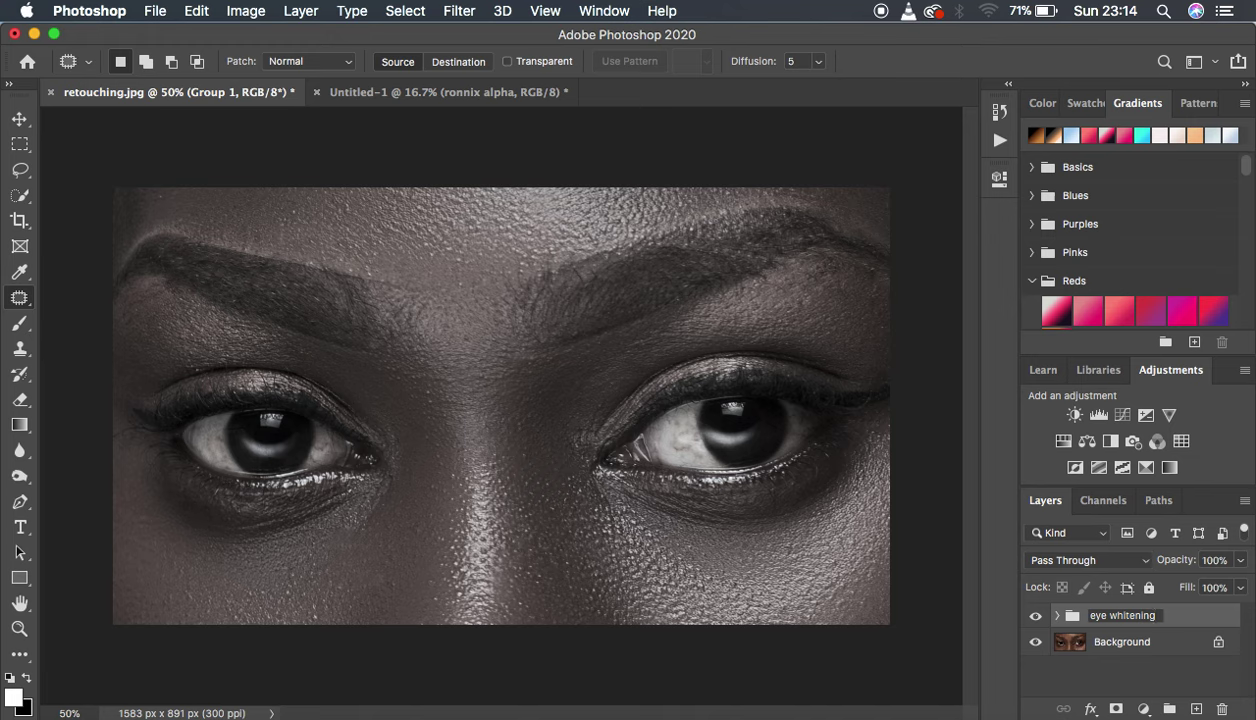
key("Return")
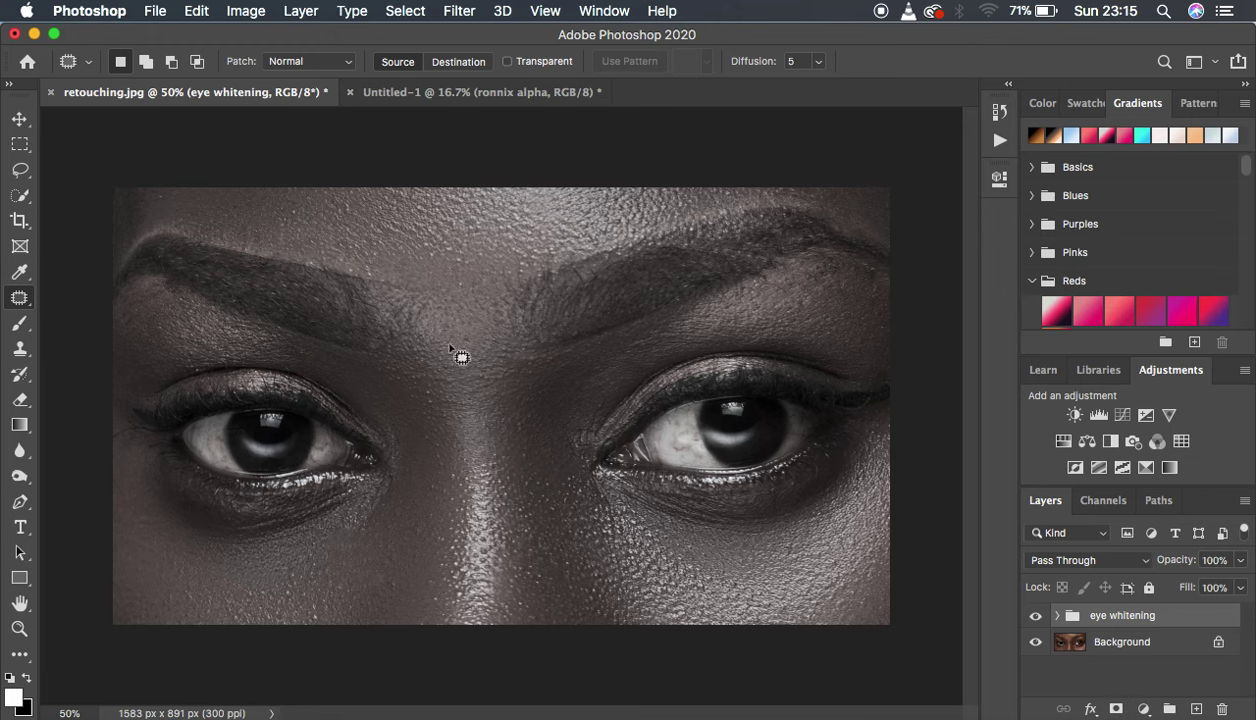
left_click(1117, 709, "alt")
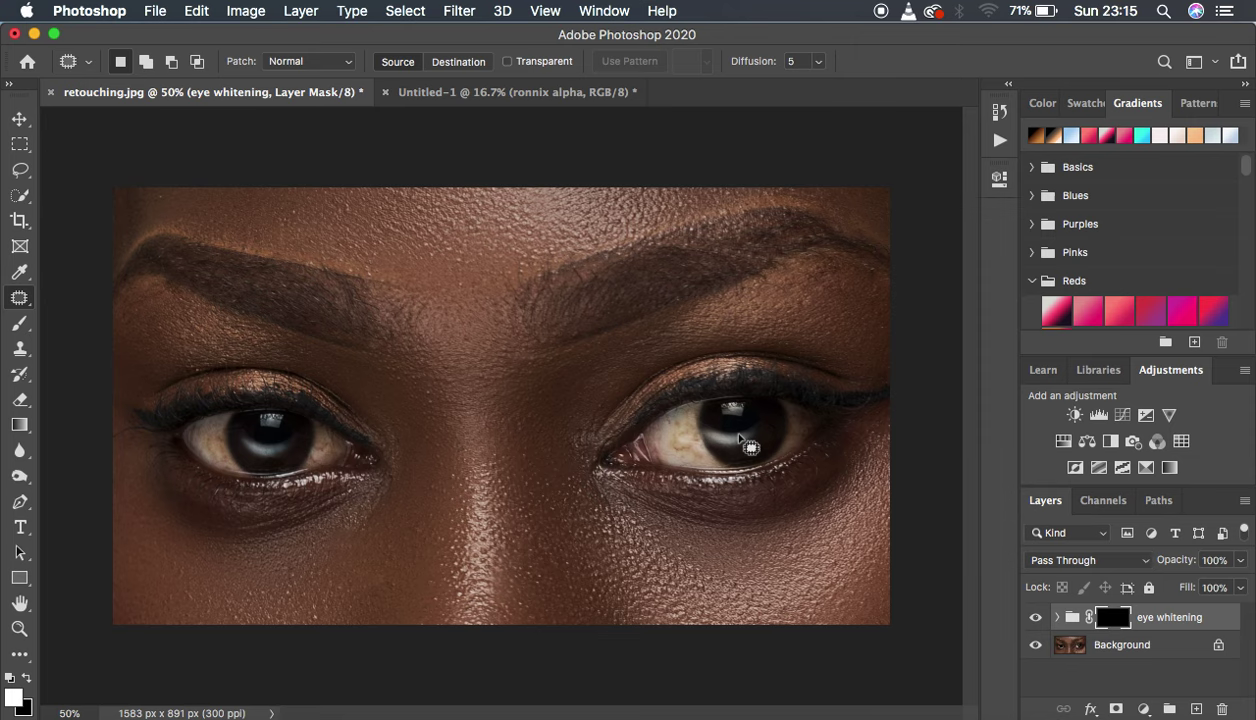
Step: Paint white on the group mask over the white of the left eye with a soft 40 px brush
left_click(18, 326)
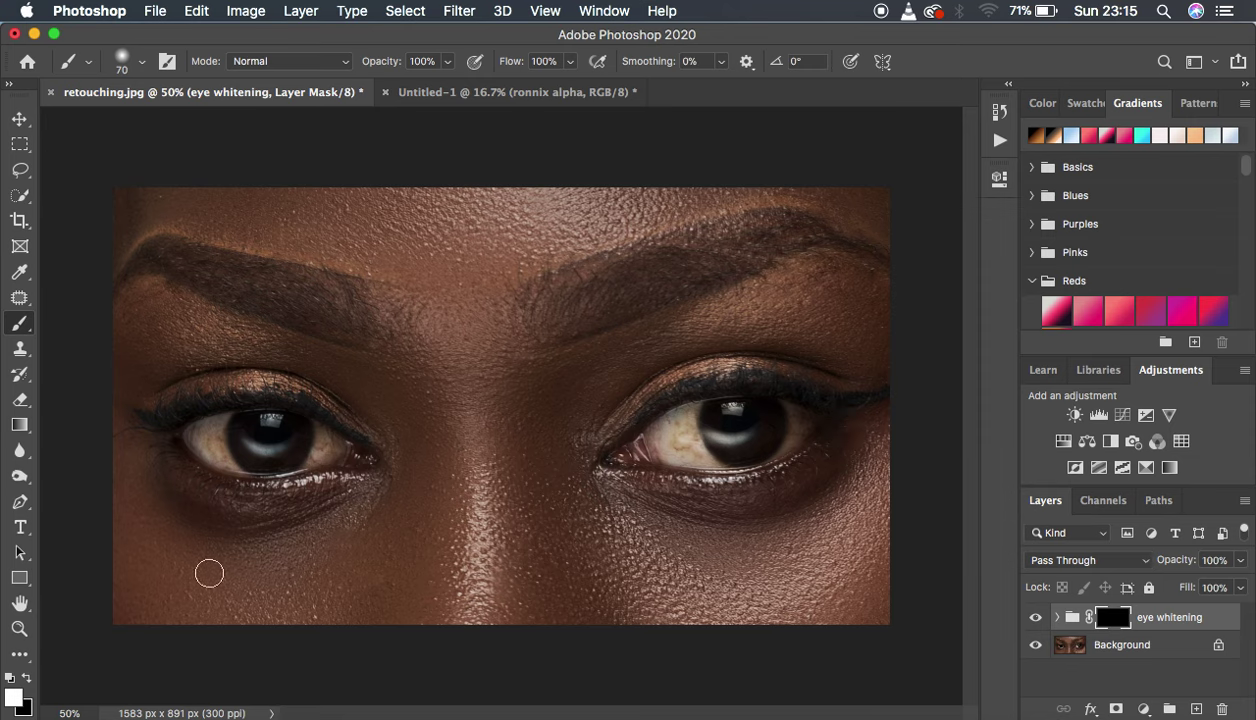
left_click(22, 678)
left_click(22, 678)
key("bracketleft")
key("bracketleft")
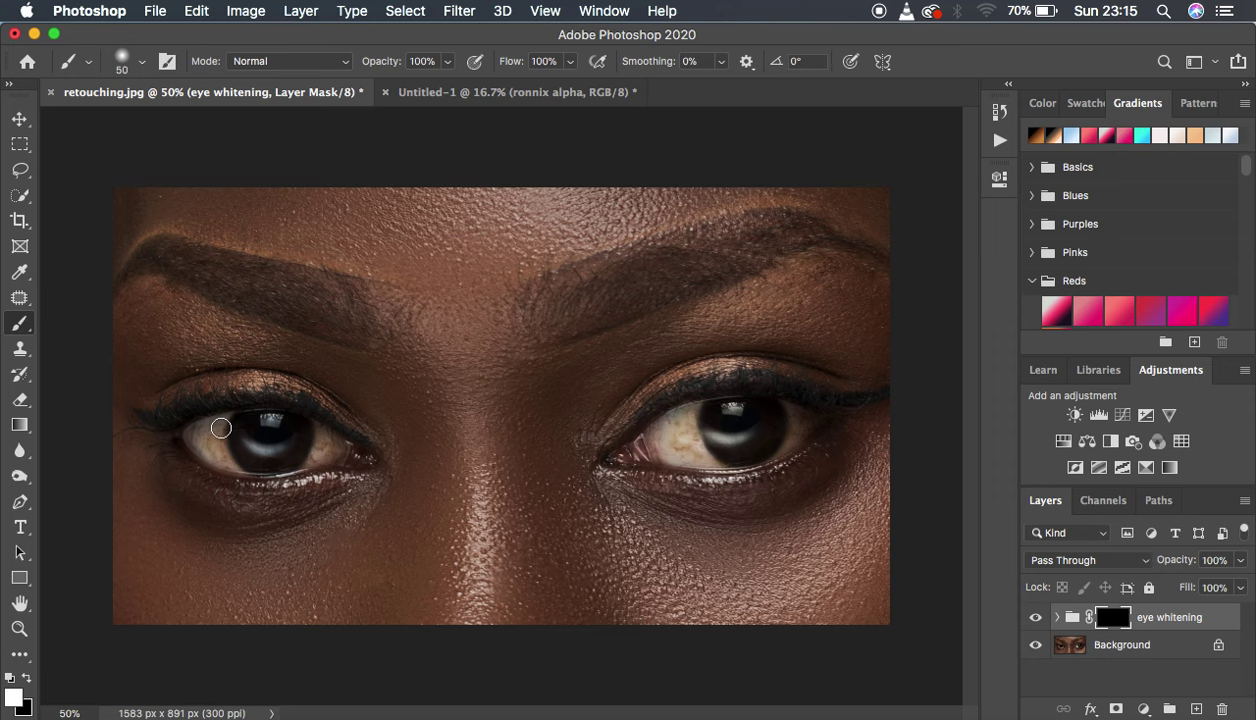
key("super+equal")
key("bracketleft")
key("bracketleft")
mouse_move(124, 451)
left_mouse_down()
mouse_move(146, 482)
mouse_move(116, 440)
mouse_move(136, 424)
mouse_move(88, 436)
mouse_move(141, 483)
mouse_move(140, 422)
mouse_move(120, 438)
mouse_move(141, 477)
mouse_move(117, 441)
mouse_move(210, 463)
mouse_move(207, 426)
mouse_move(264, 447)
mouse_move(255, 473)
mouse_move(275, 457)
mouse_move(254, 440)
mouse_move(280, 455)
mouse_move(251, 473)
mouse_move(252, 432)
mouse_move(268, 443)
mouse_move(249, 479)
mouse_move(256, 434)
mouse_move(245, 479)
mouse_move(229, 483)
mouse_move(248, 469)
mouse_move(250, 434)
mouse_move(253, 470)
mouse_move(175, 487)
mouse_move(110, 440)
left_mouse_up()
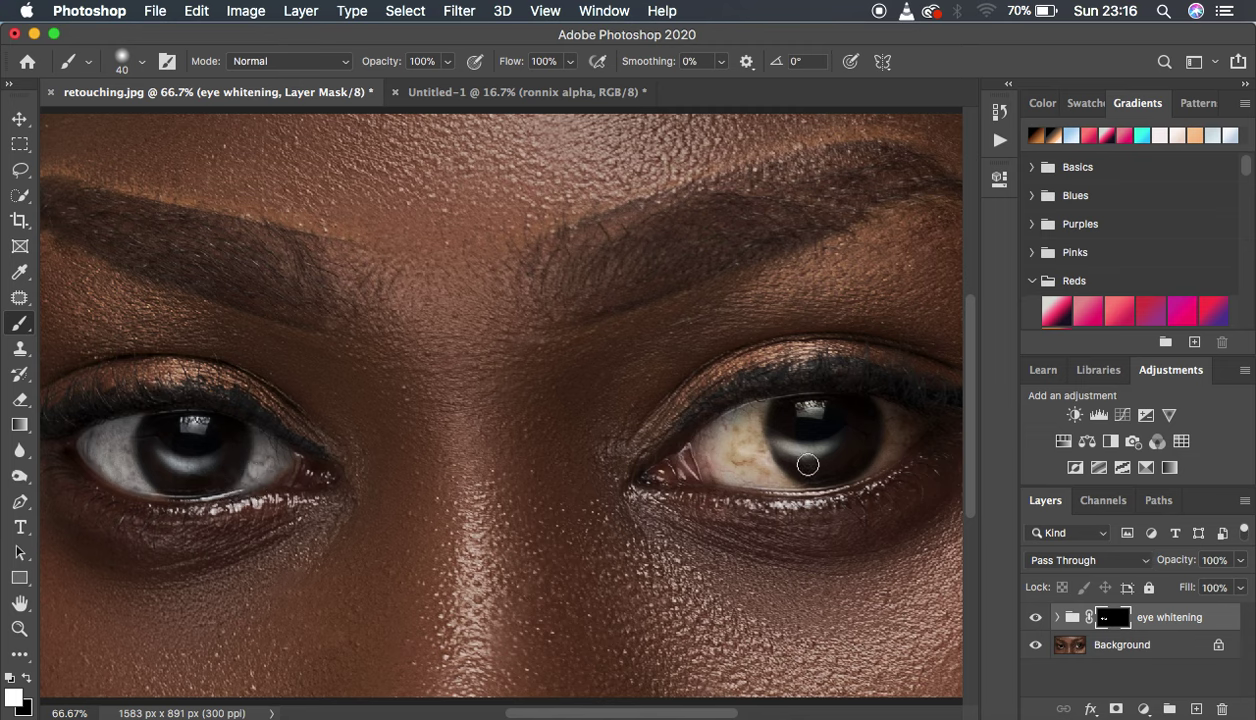
Step: Paint white on the group mask over the white of the right eye and touch up the left eye
mouse_move(756, 413)
left_mouse_down()
mouse_move(781, 476)
mouse_move(760, 428)
mouse_move(753, 469)
mouse_move(740, 425)
mouse_move(724, 434)
mouse_move(748, 472)
mouse_move(737, 424)
mouse_move(719, 442)
mouse_move(735, 465)
mouse_move(725, 459)
mouse_move(766, 463)
mouse_move(785, 481)
mouse_move(758, 408)
mouse_move(738, 457)
mouse_move(727, 427)
mouse_move(713, 464)
mouse_move(759, 474)
mouse_move(764, 459)
mouse_move(802, 479)
left_mouse_up()
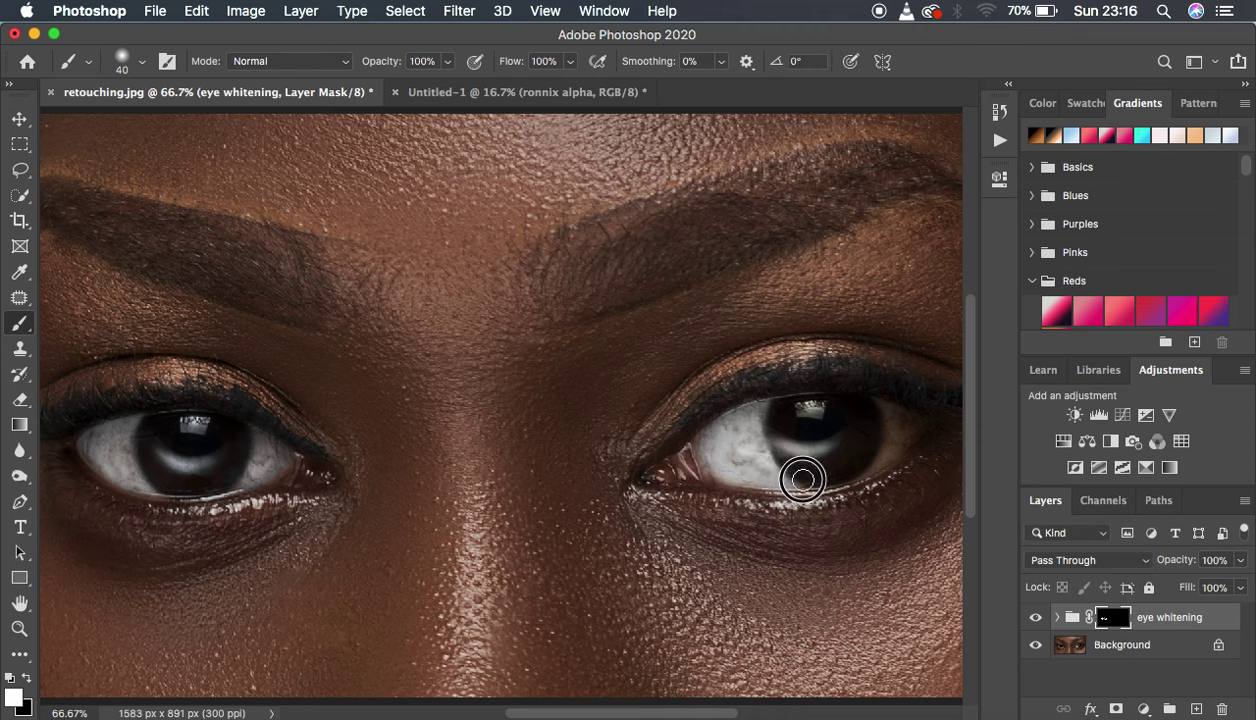
mouse_move(897, 439)
left_mouse_down()
mouse_move(889, 410)
mouse_move(910, 431)
mouse_move(885, 406)
mouse_move(903, 417)
mouse_move(899, 445)
mouse_move(853, 474)
mouse_move(894, 439)
mouse_move(883, 408)
mouse_move(899, 416)
mouse_move(877, 461)
mouse_move(849, 478)
mouse_move(884, 445)
mouse_move(882, 413)
mouse_move(812, 444)
mouse_move(774, 444)
mouse_move(798, 449)
mouse_move(814, 414)
mouse_move(789, 407)
mouse_move(730, 432)
mouse_move(746, 467)
mouse_move(723, 473)
mouse_move(705, 454)
mouse_move(722, 432)
mouse_move(706, 448)
mouse_move(725, 473)
mouse_move(741, 470)
mouse_move(748, 433)
mouse_move(768, 473)
mouse_move(747, 435)
mouse_move(759, 412)
mouse_move(741, 445)
mouse_move(703, 459)
left_mouse_up()
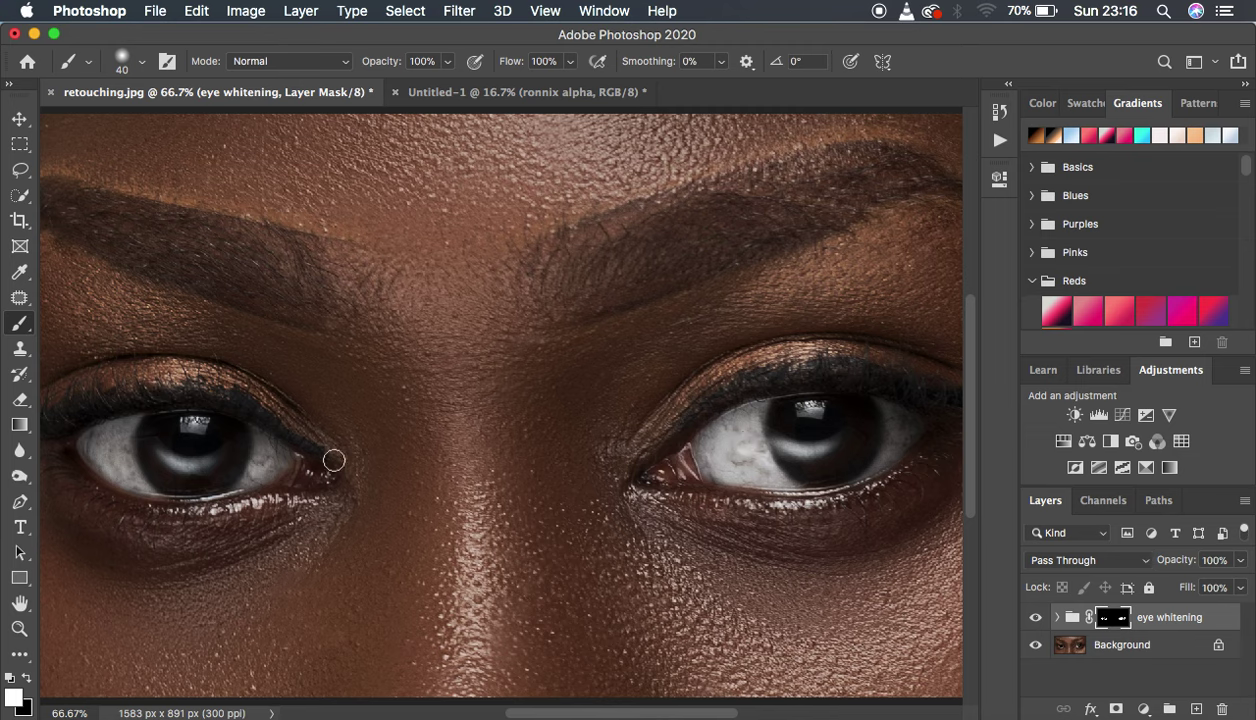
left_click_drag(276, 464, 251, 460)
left_click_drag(112, 450, 96, 440)
Step: Compare the whole photo before and after by hiding and showing the eye whitening group
key("super+0")
key("super+minus")
key("super+minus")
key("super+minus")
key("super+plus")
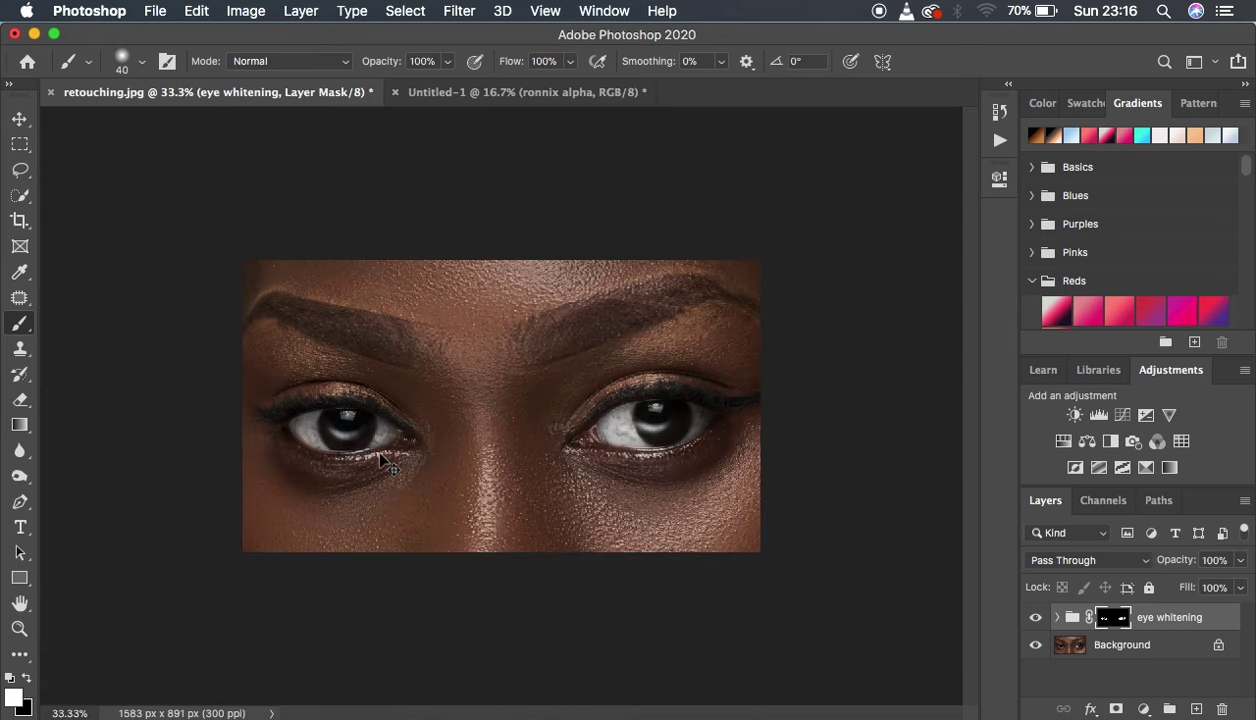
left_click(1034, 617)
left_click(1034, 617)
left_click(1034, 617)
left_click(1034, 620)
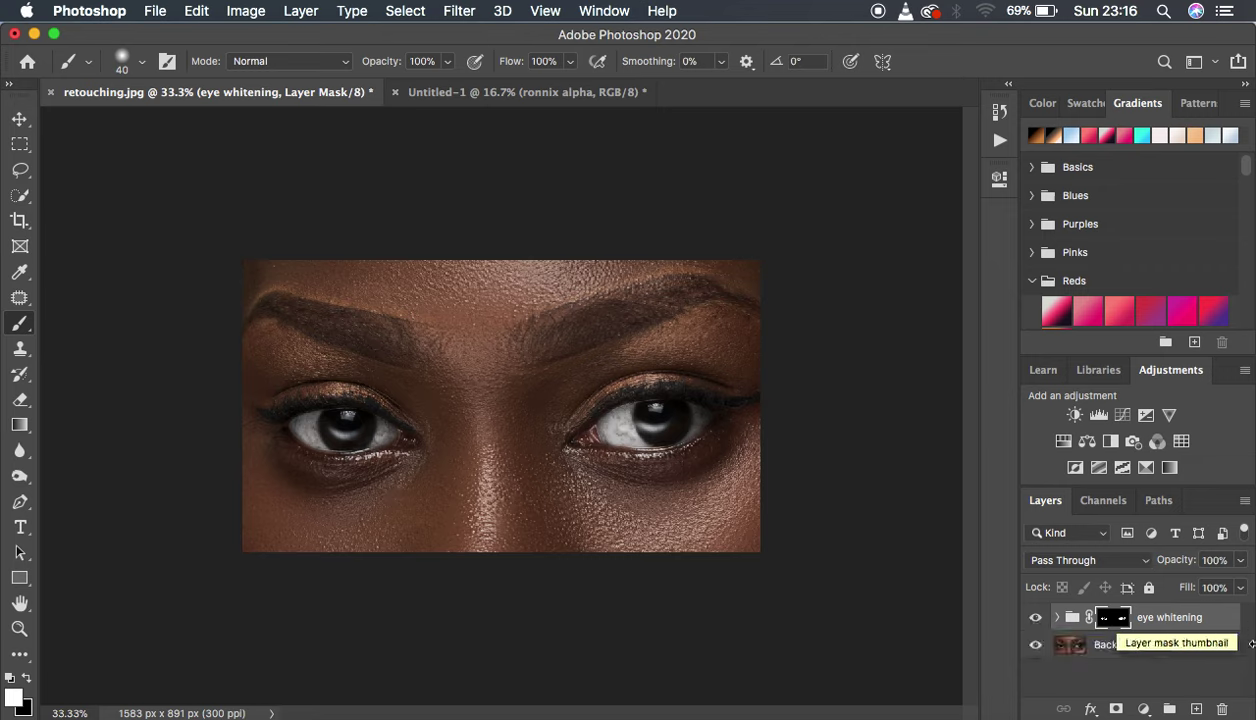
Step: Reduce the eye whitening group's opacity to 62%, and delete the group
left_click_drag(1245, 565, 1207, 587)
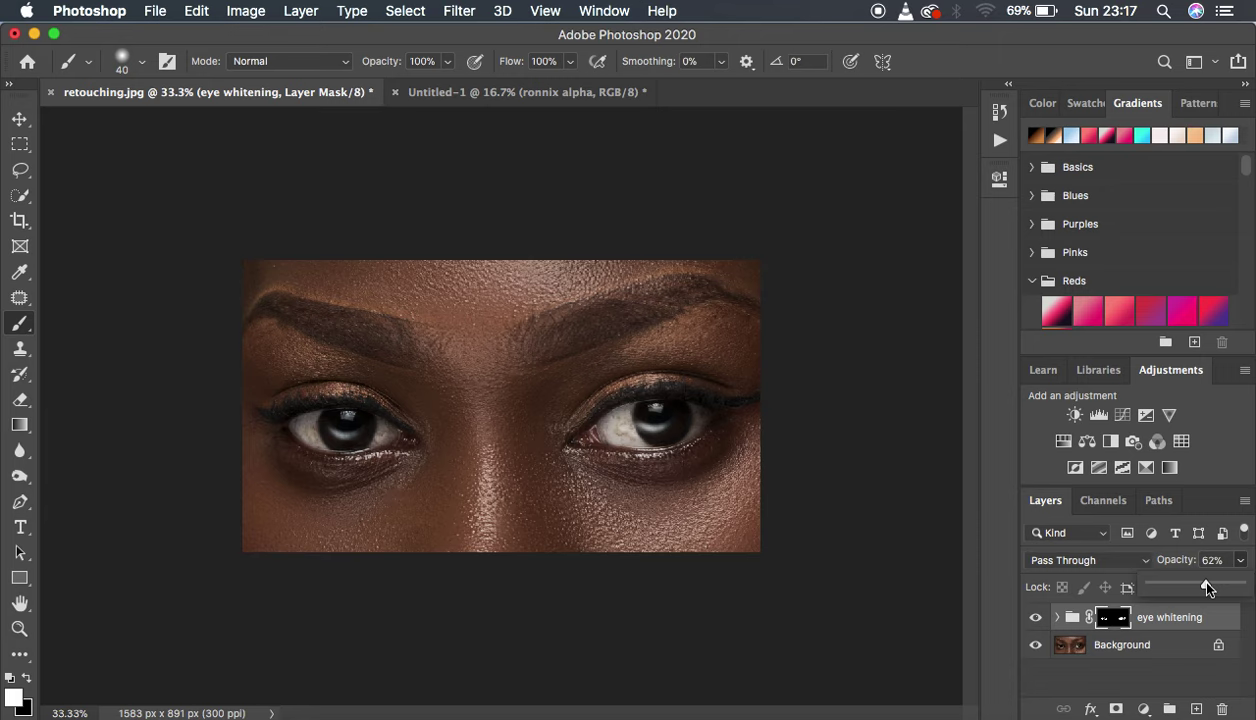
left_click_drag(1200, 618, 1229, 710)
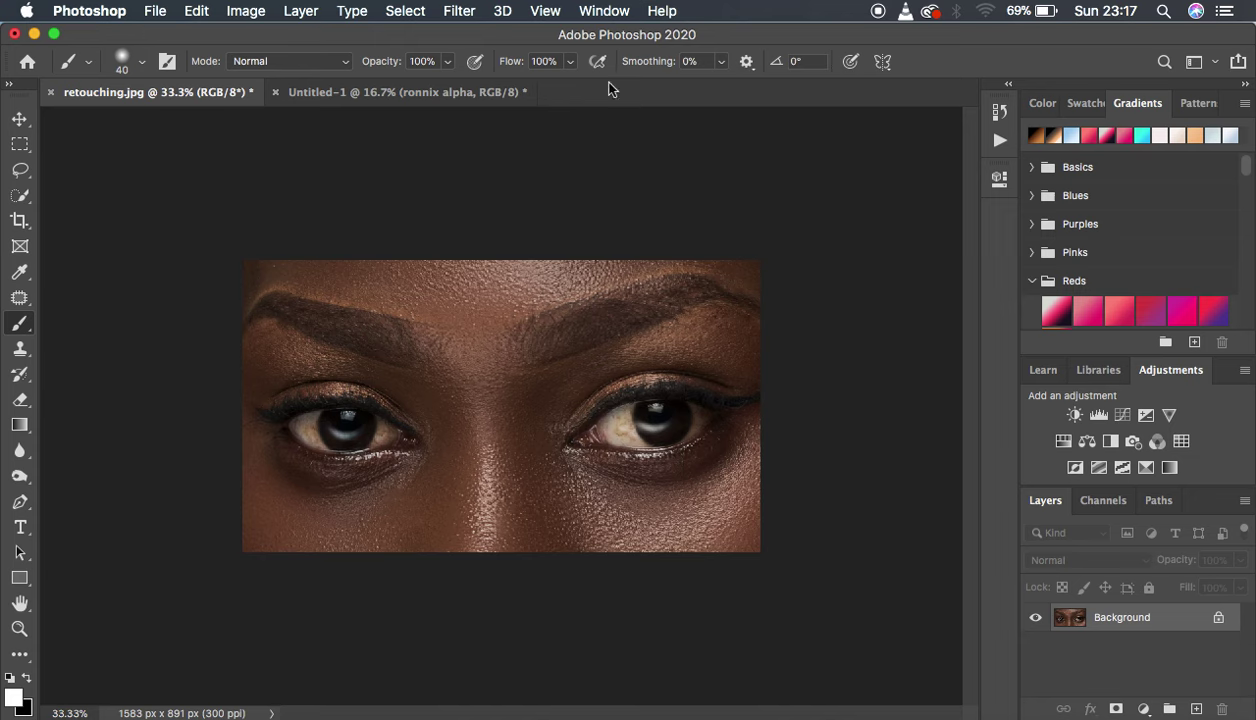
Step: Show the recorded actions and create a new action set named "EYE WHITENING"
left_click(592, 12)
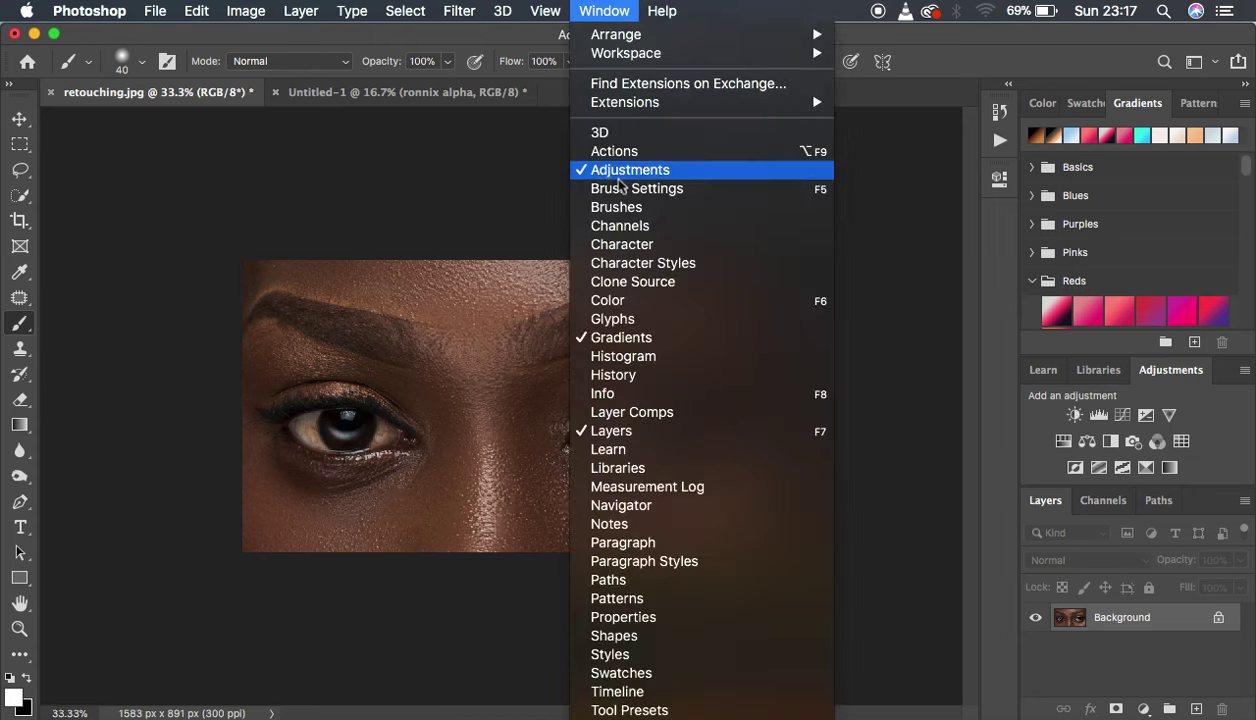
left_click(622, 153)
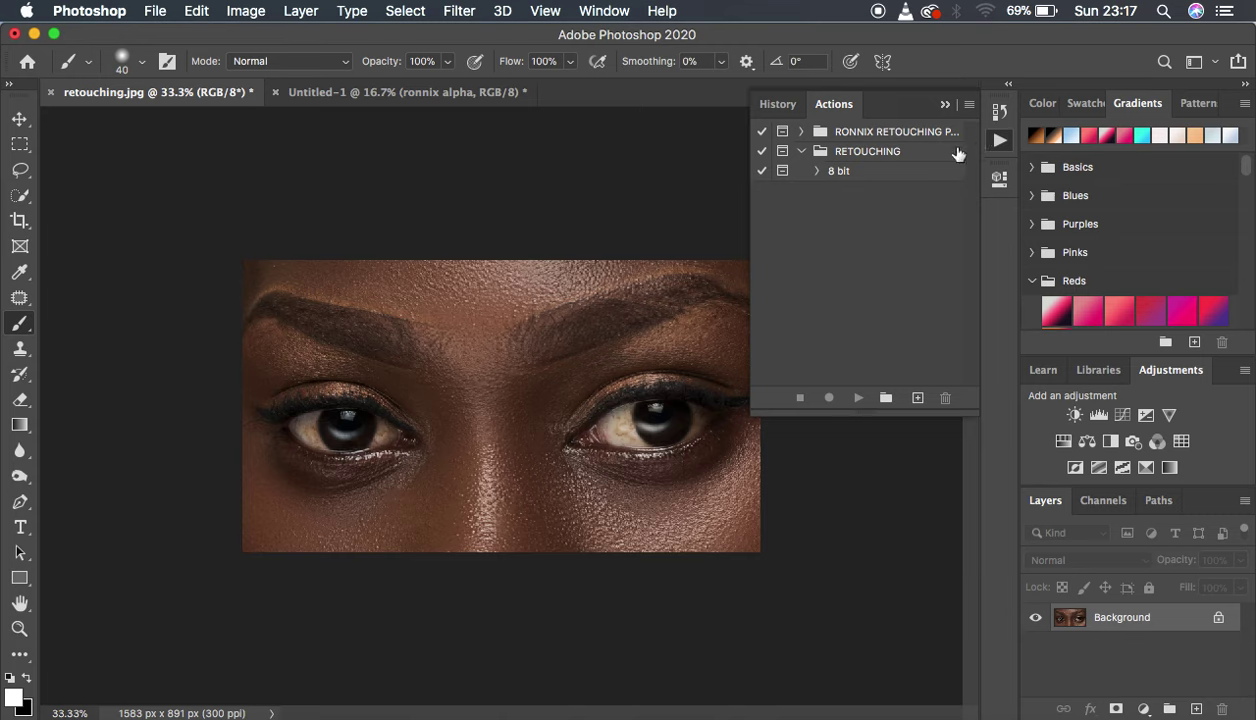
left_click(885, 399)
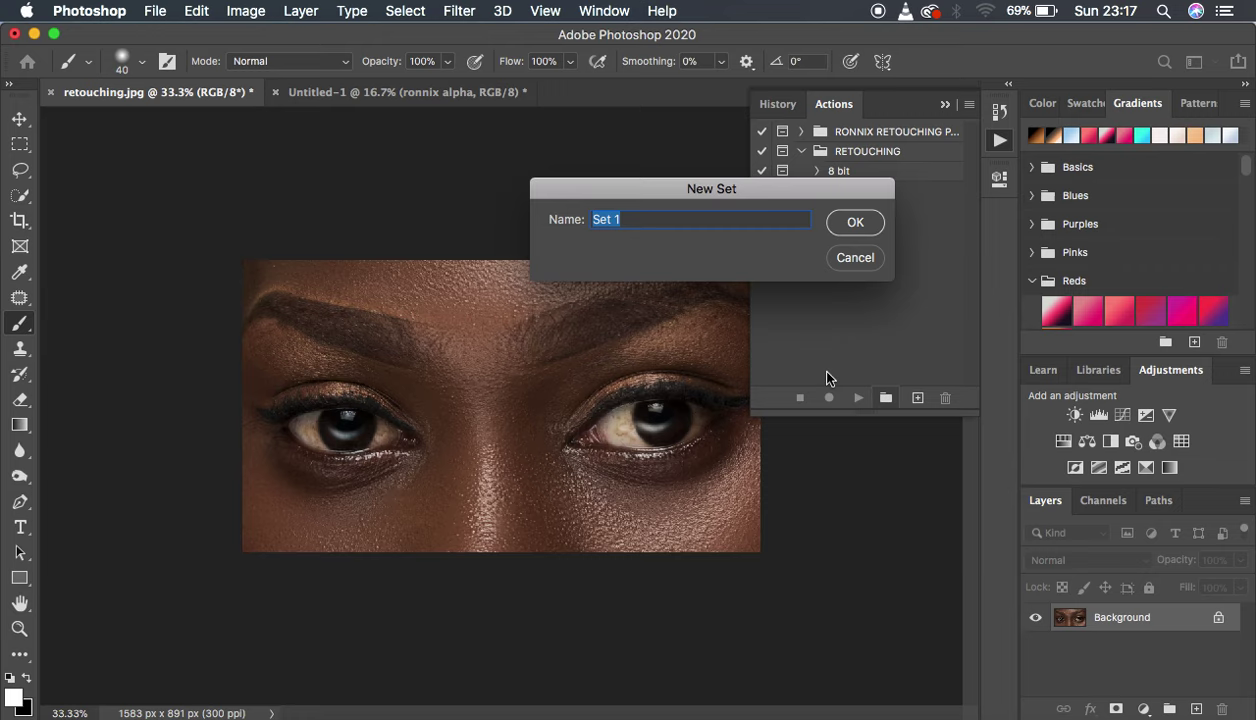
type("EYE WHITENING")
key("Return")
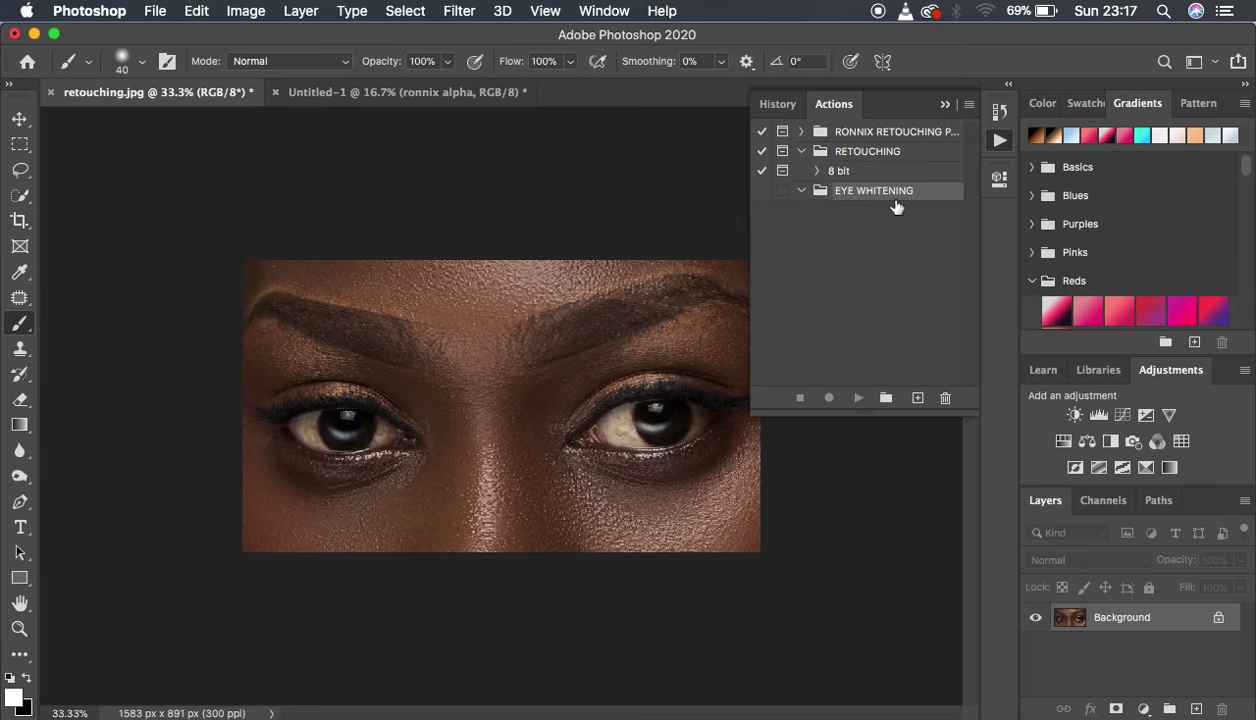
Step: Create a blue action named "Eye whitening" in the EYE WHITENING set, without a function key, and start recording it
left_click(916, 398)
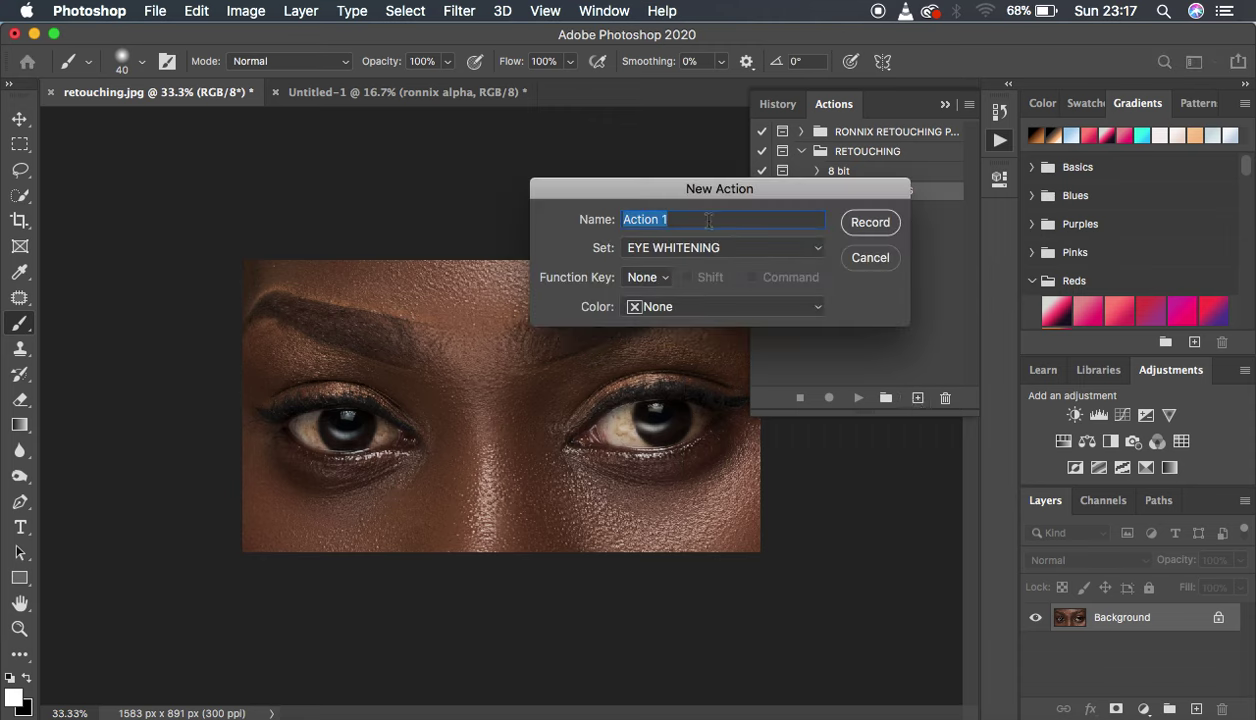
type("EY")
type("e whitening")
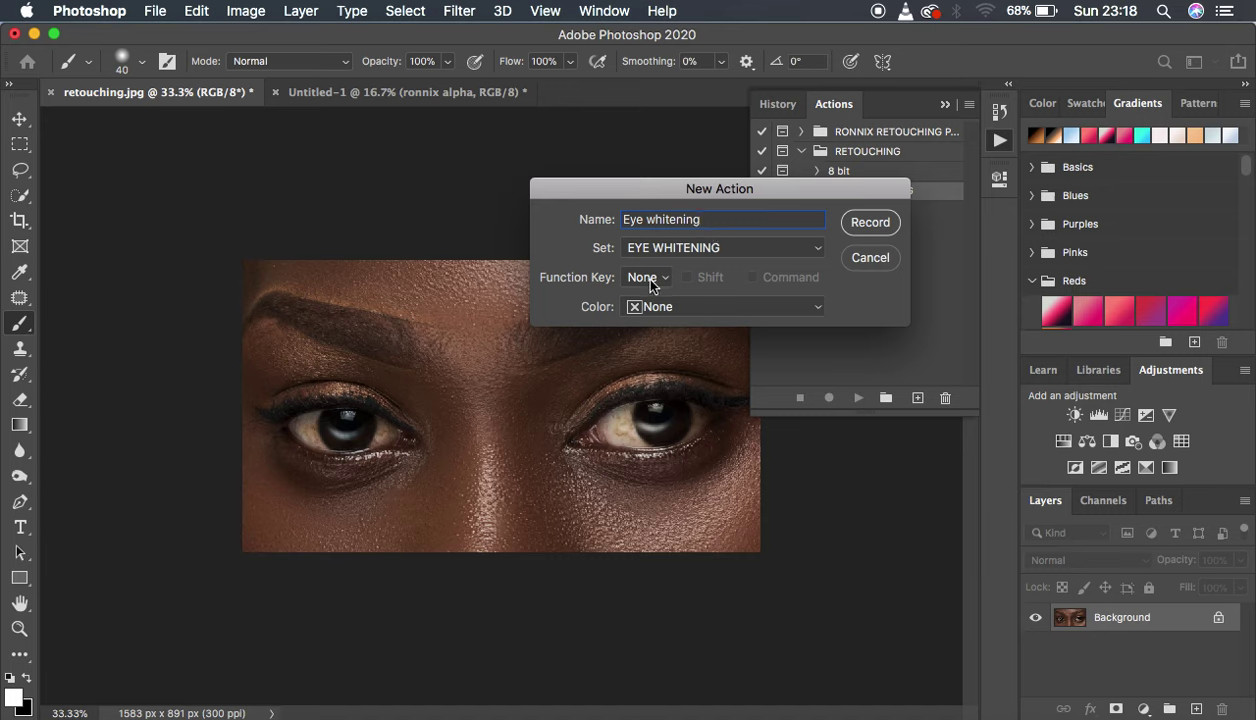
left_click(648, 279)
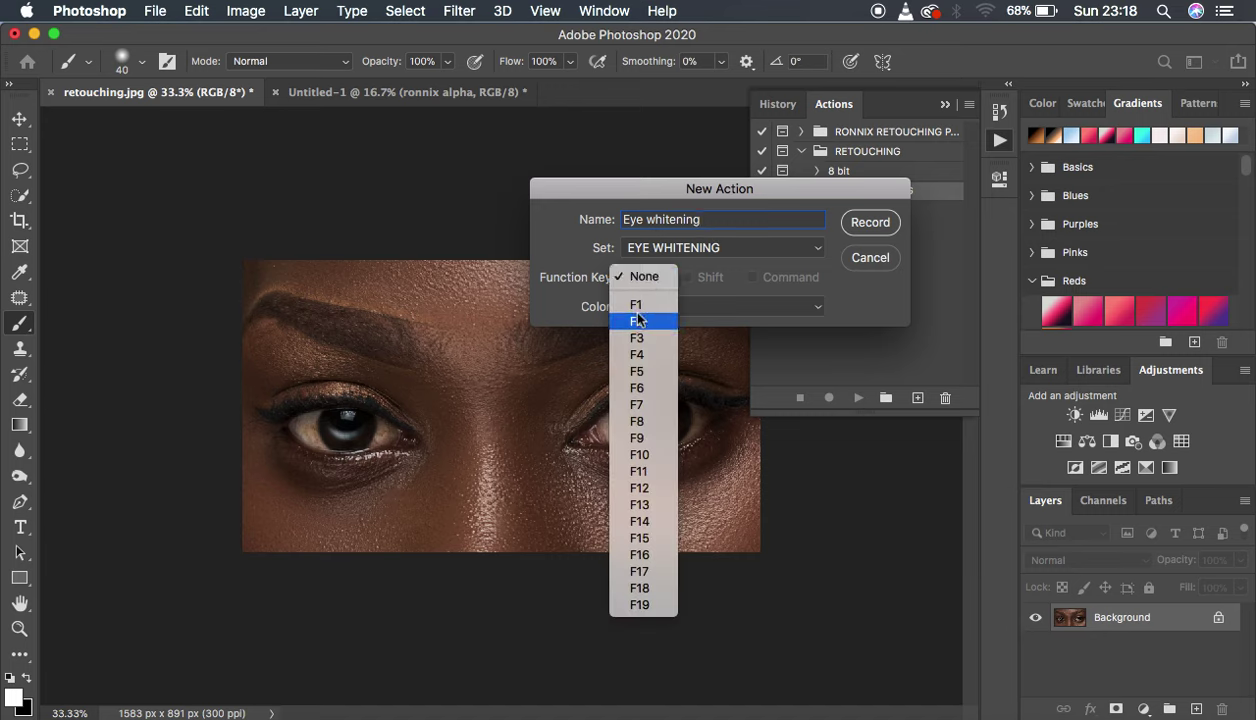
left_click(636, 280)
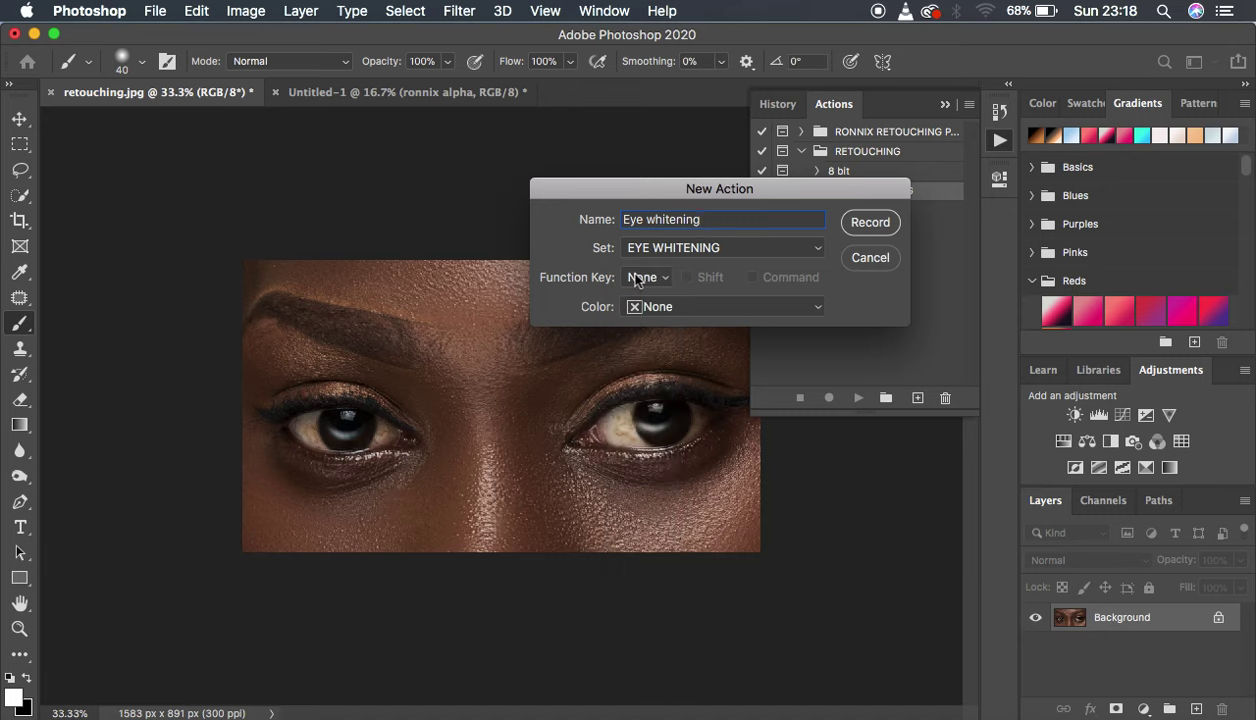
left_click(676, 309)
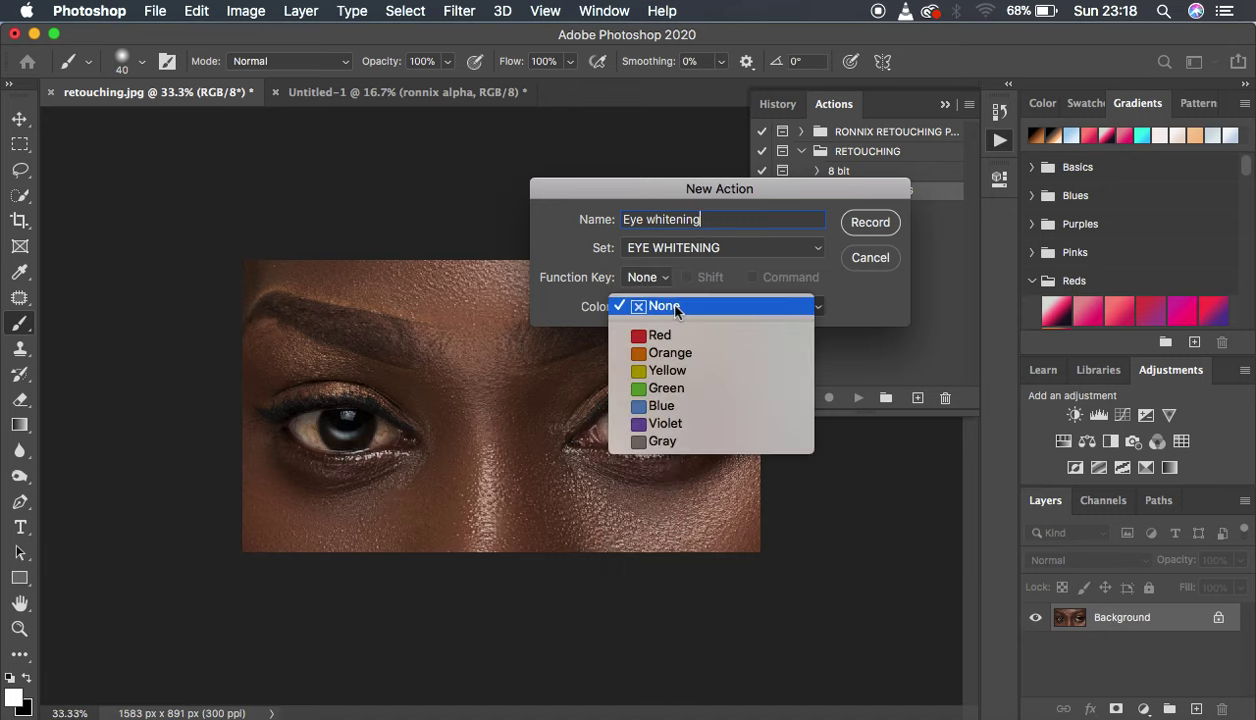
left_click(663, 416)
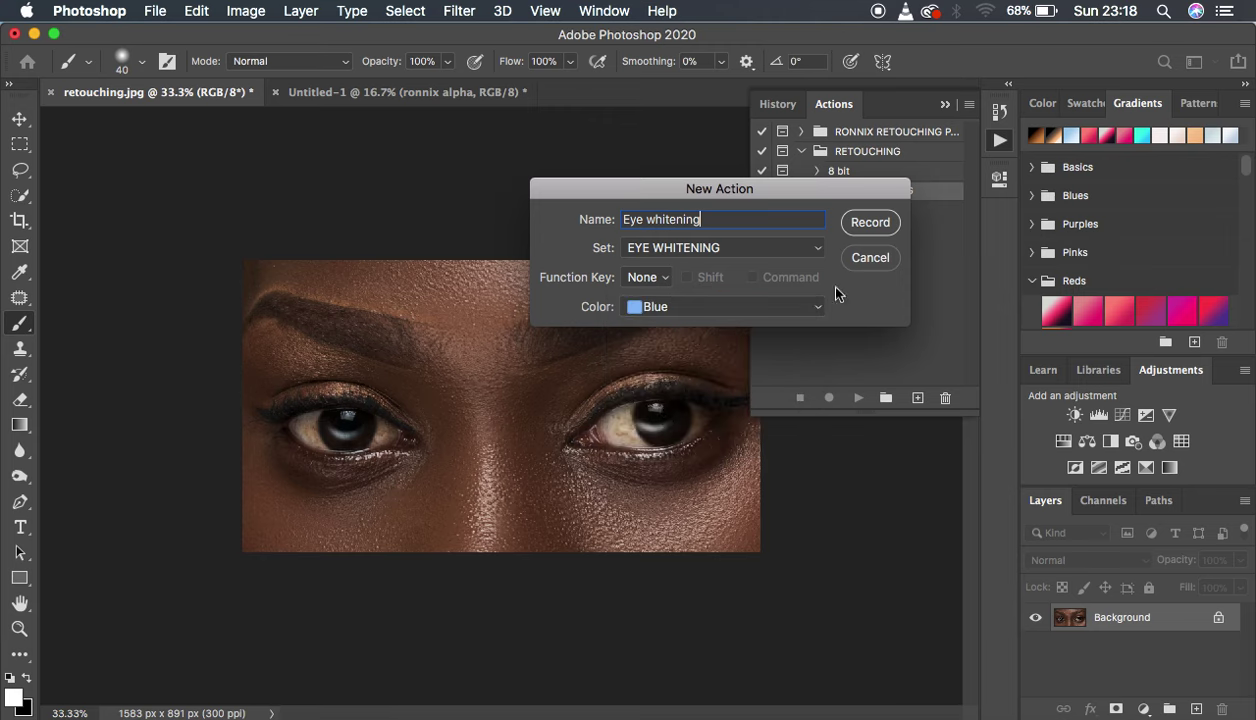
left_click(870, 228)
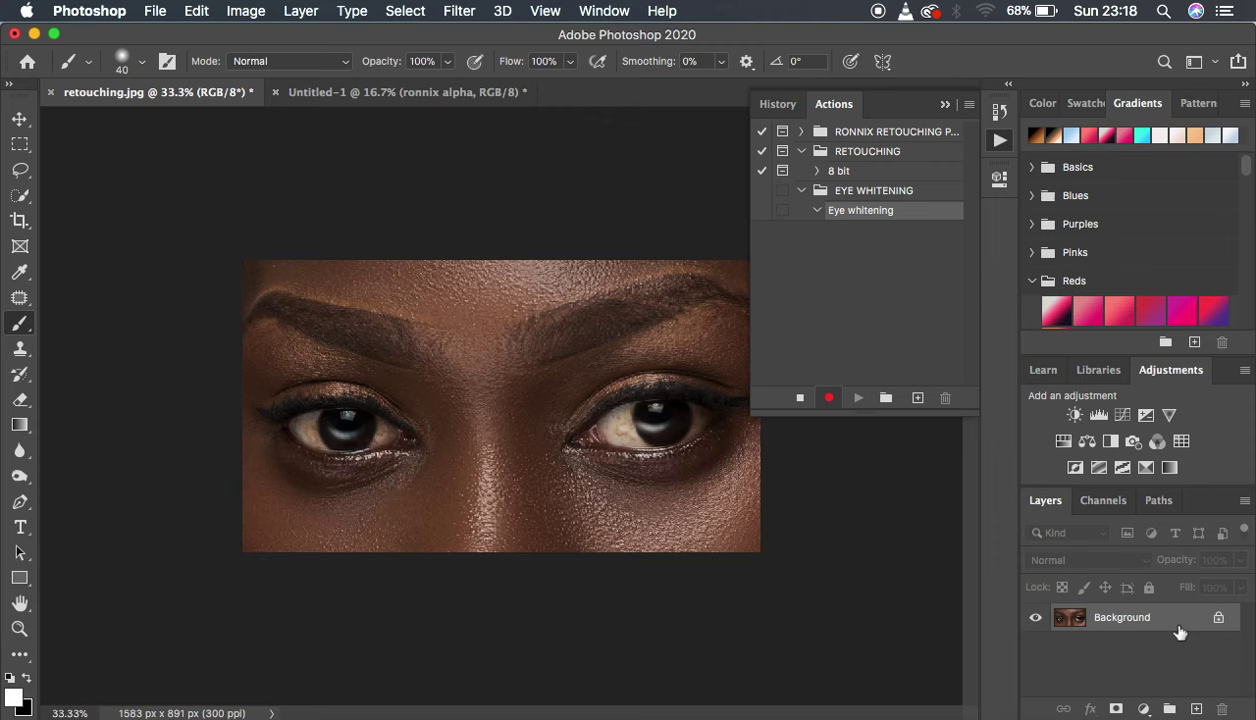
Step: Add a Brightness/Contrast adjustment layer above the photo and set its brightness to 21
left_click(1143, 708)
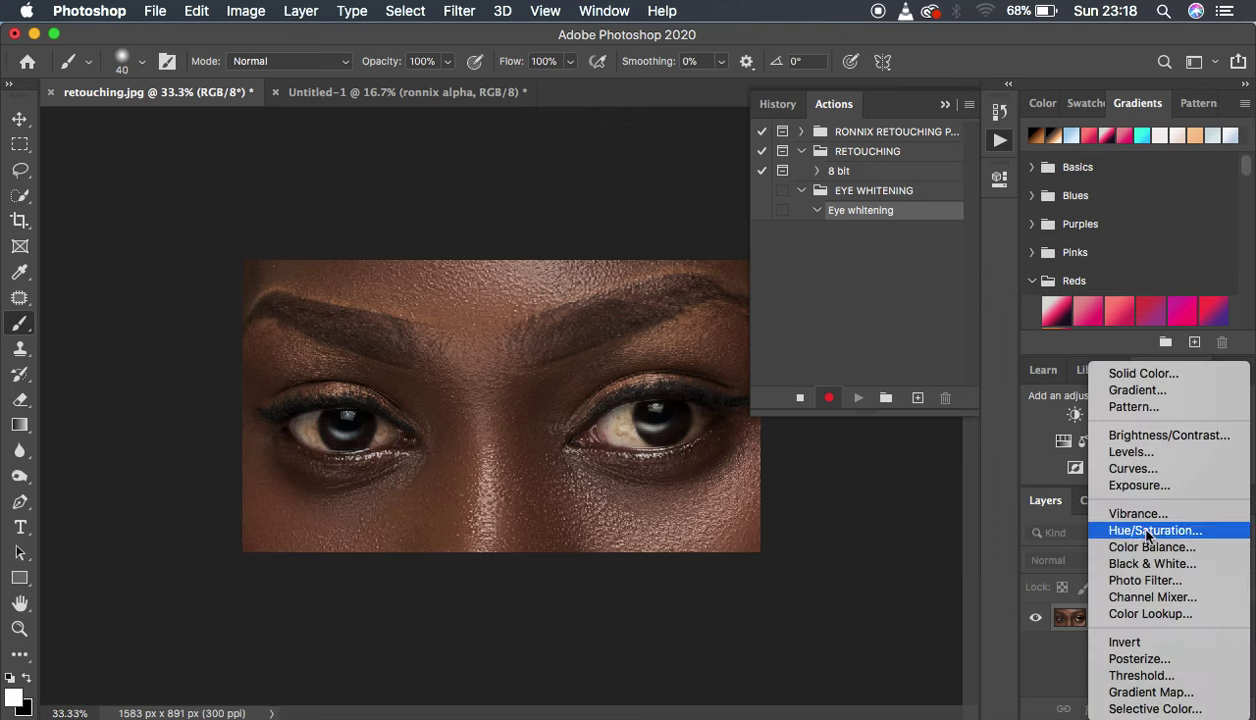
left_click(1160, 438)
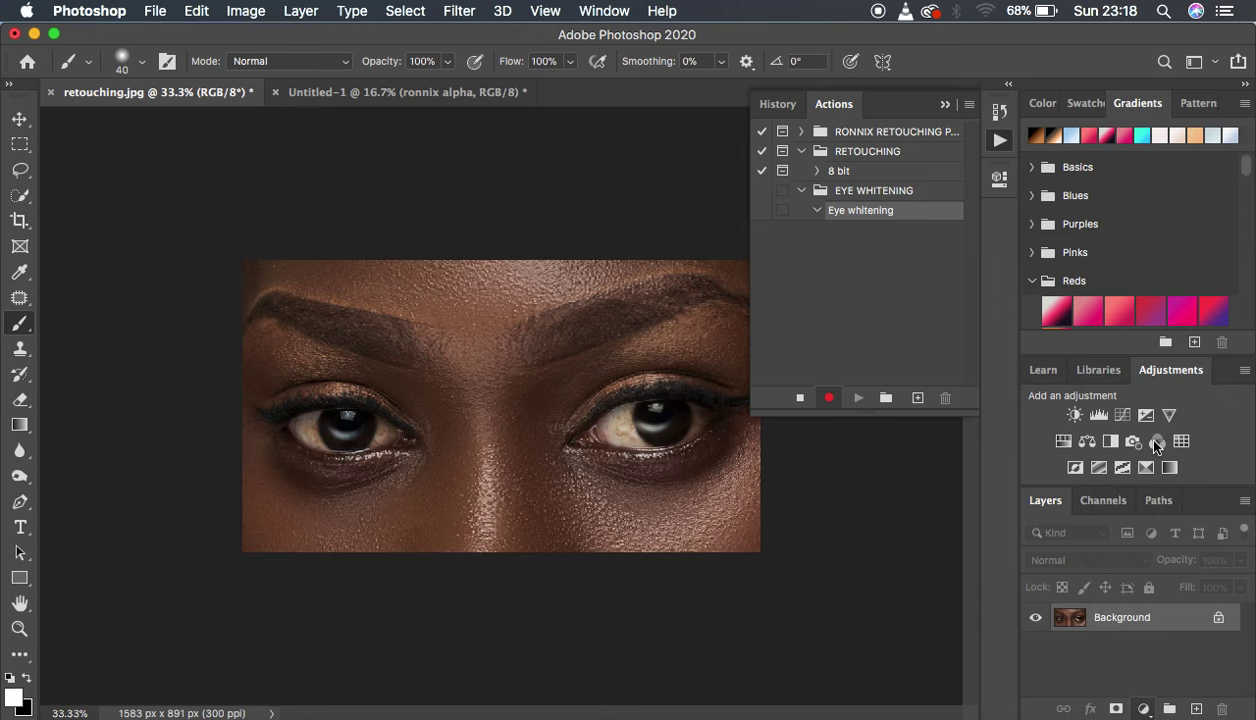
left_click_drag(845, 293, 857, 293)
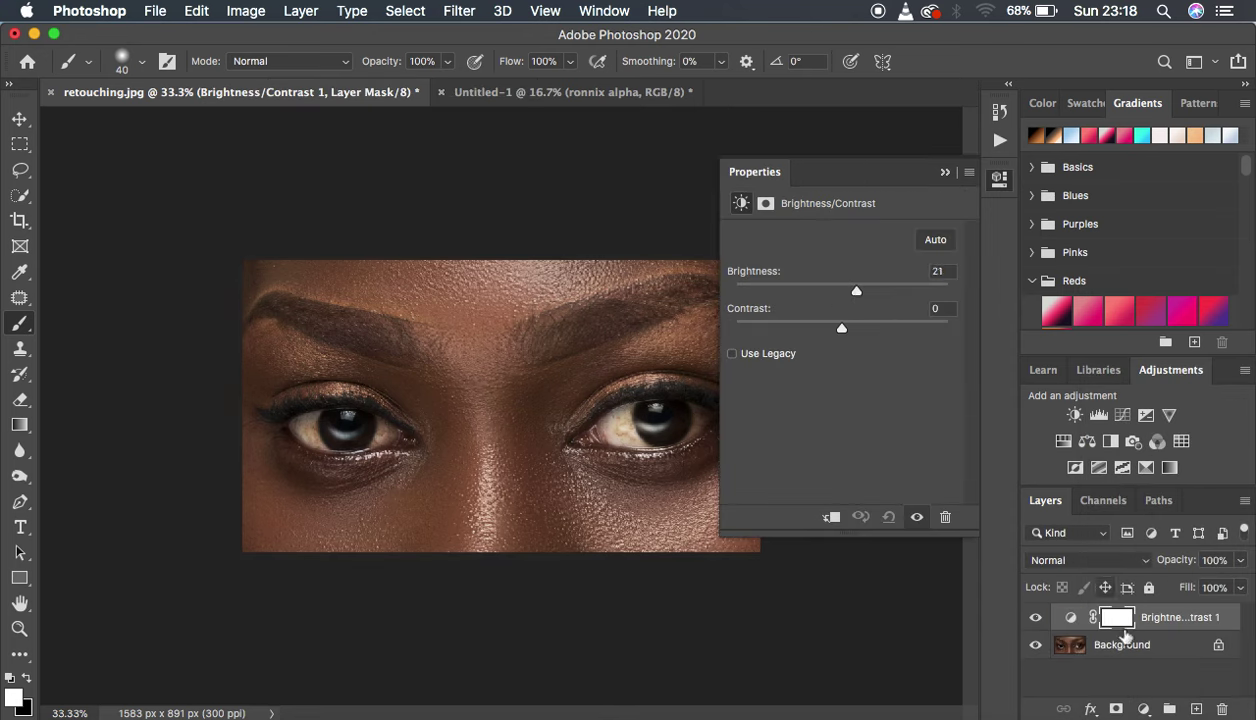
Step: Add a Hue/Saturation adjustment layer and lower its saturation to -76
left_click(1143, 708)
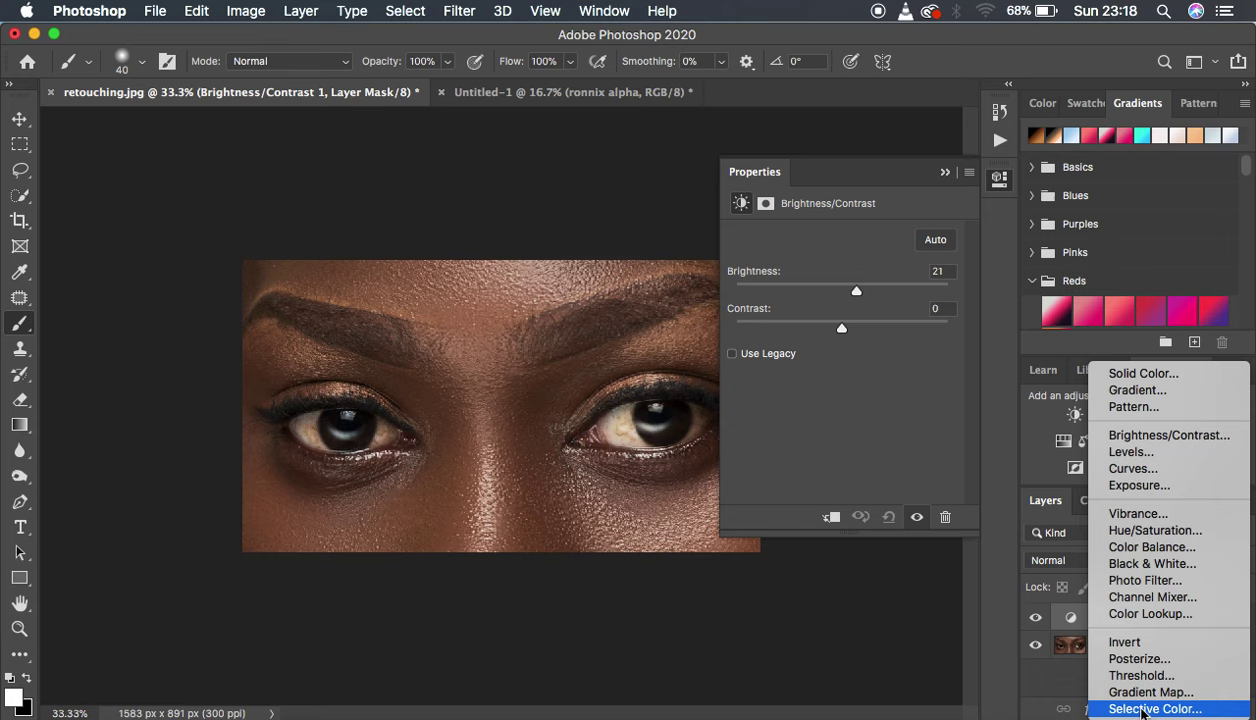
left_click(1127, 530)
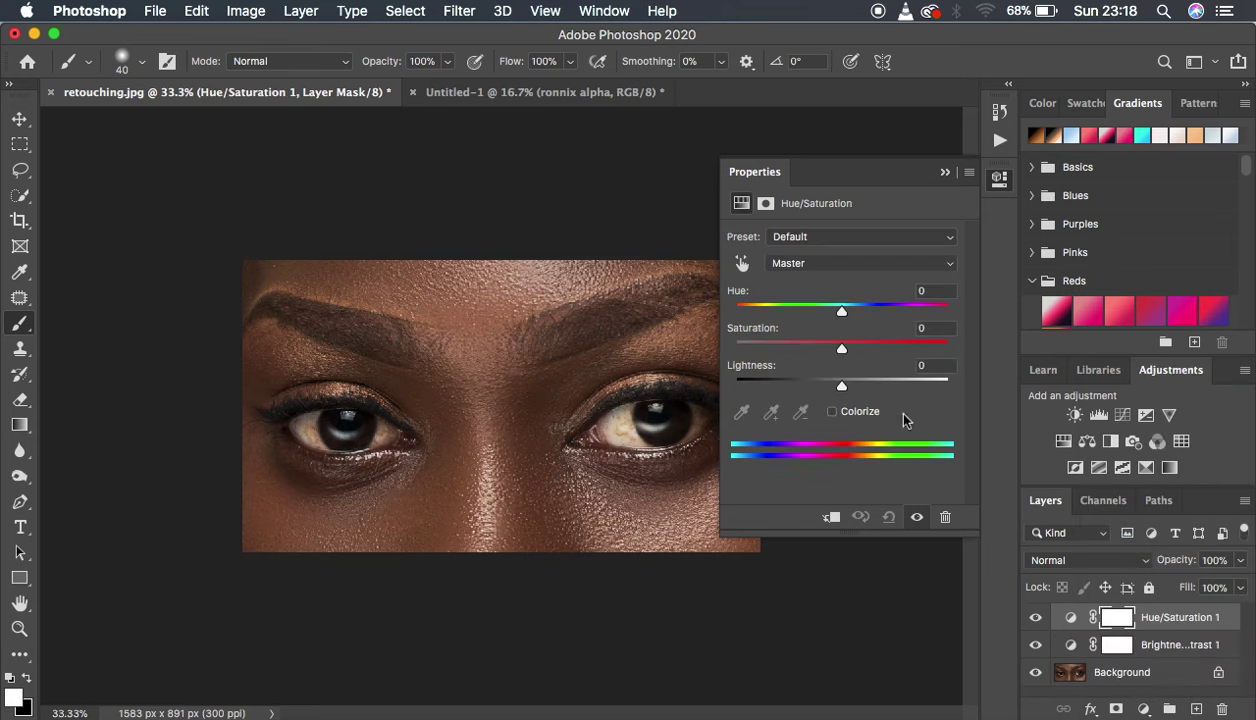
left_click_drag(842, 350, 760, 362)
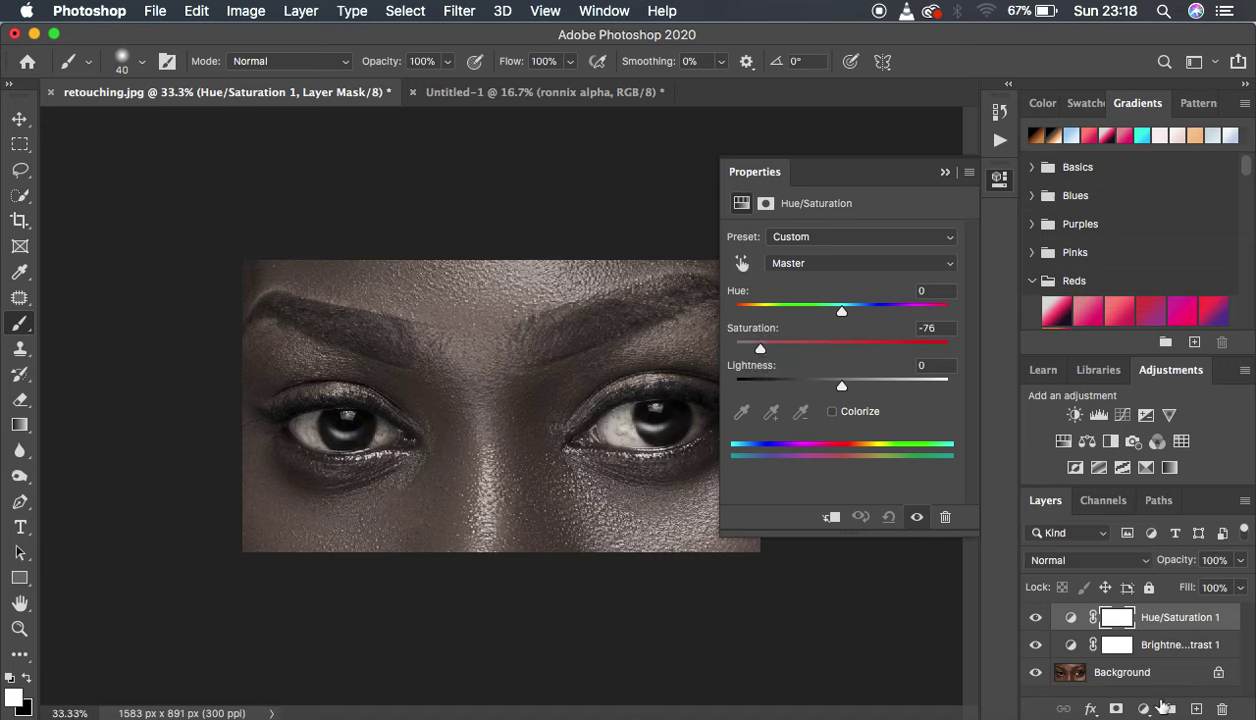
Step: Add a Photo Filter adjustment layer using Cooling Filter (82) at 5% density
left_click(1143, 708)
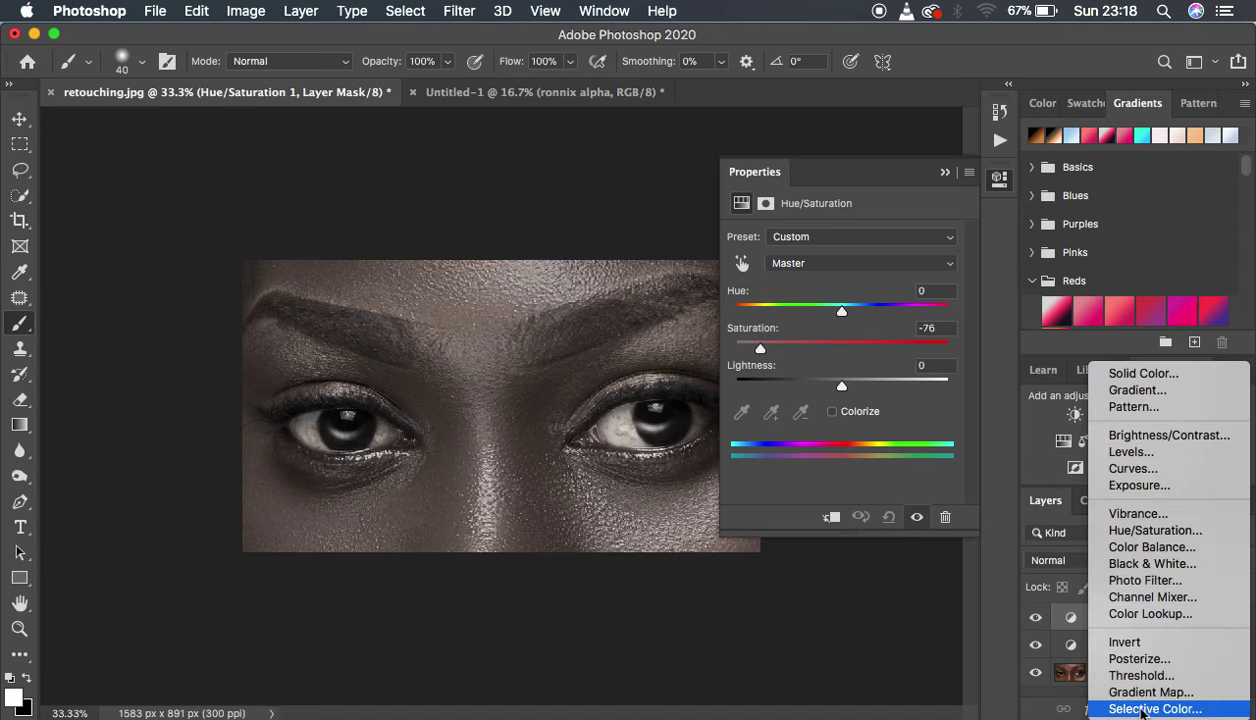
left_click(1142, 580)
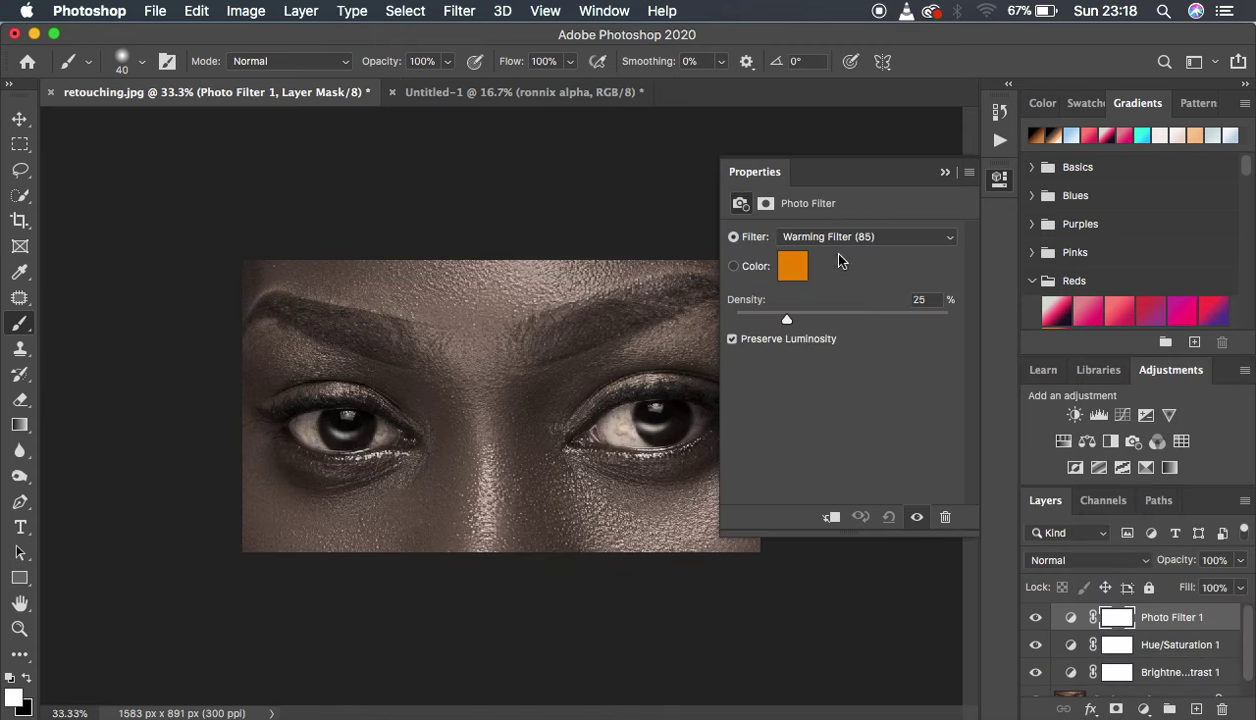
left_click(826, 238)
left_click(834, 312)
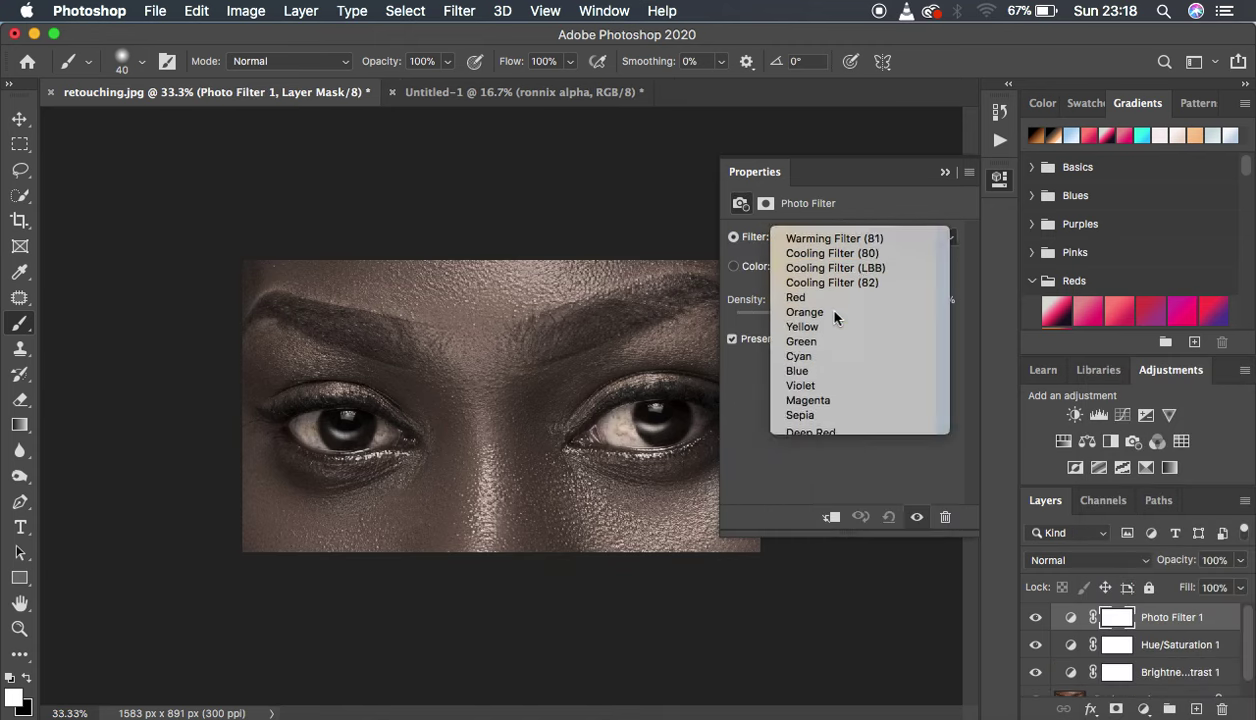
left_click_drag(765, 320, 743, 322)
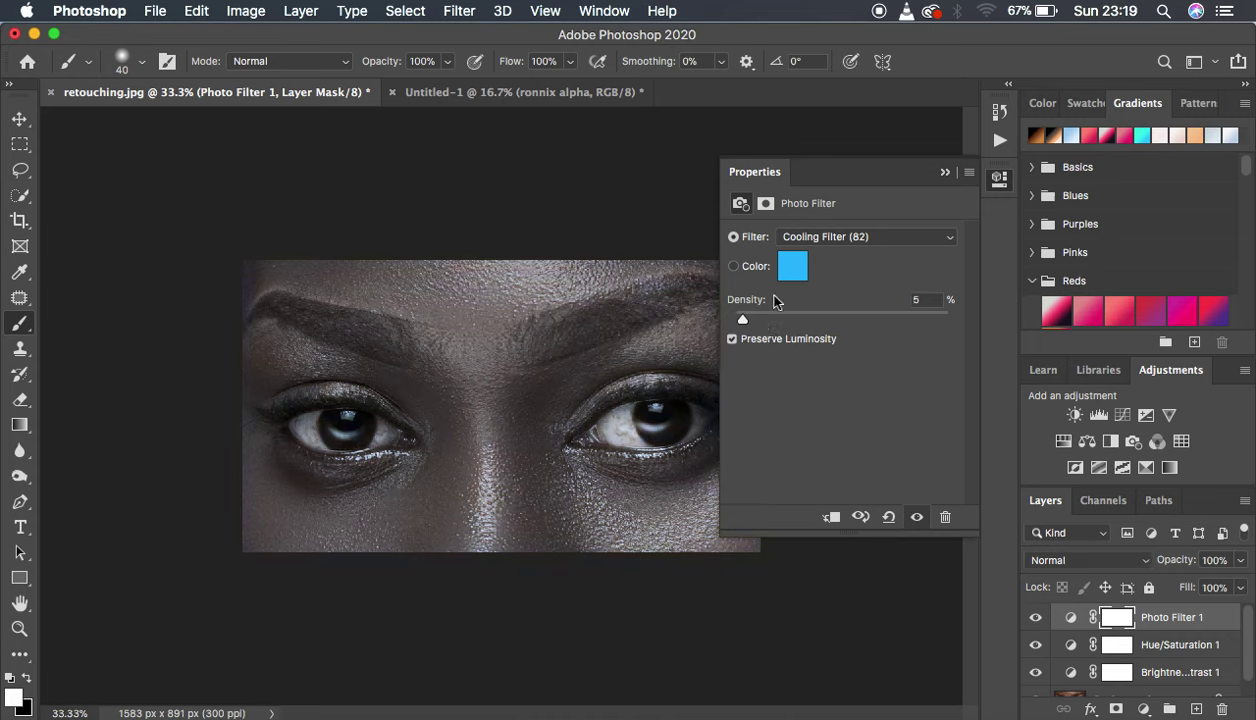
left_click(942, 175)
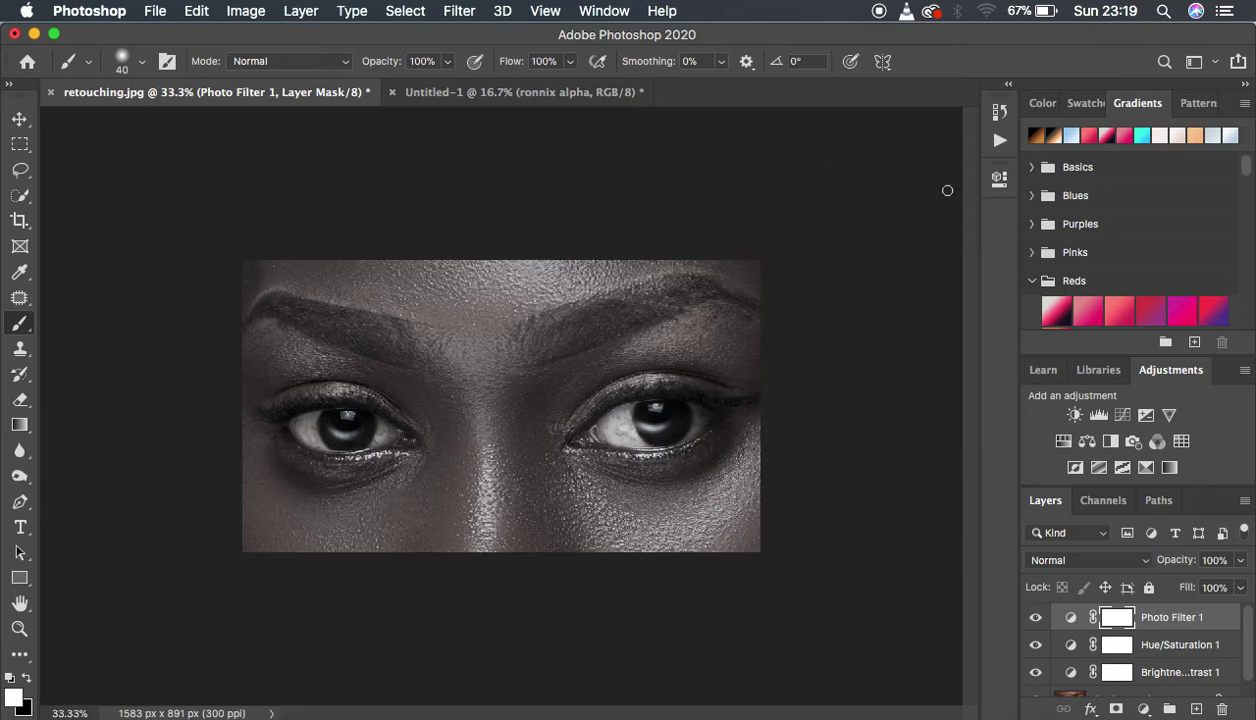
Step: Group the three adjustment layers and name the group "eye whitening"
left_click(1230, 679, "shift")
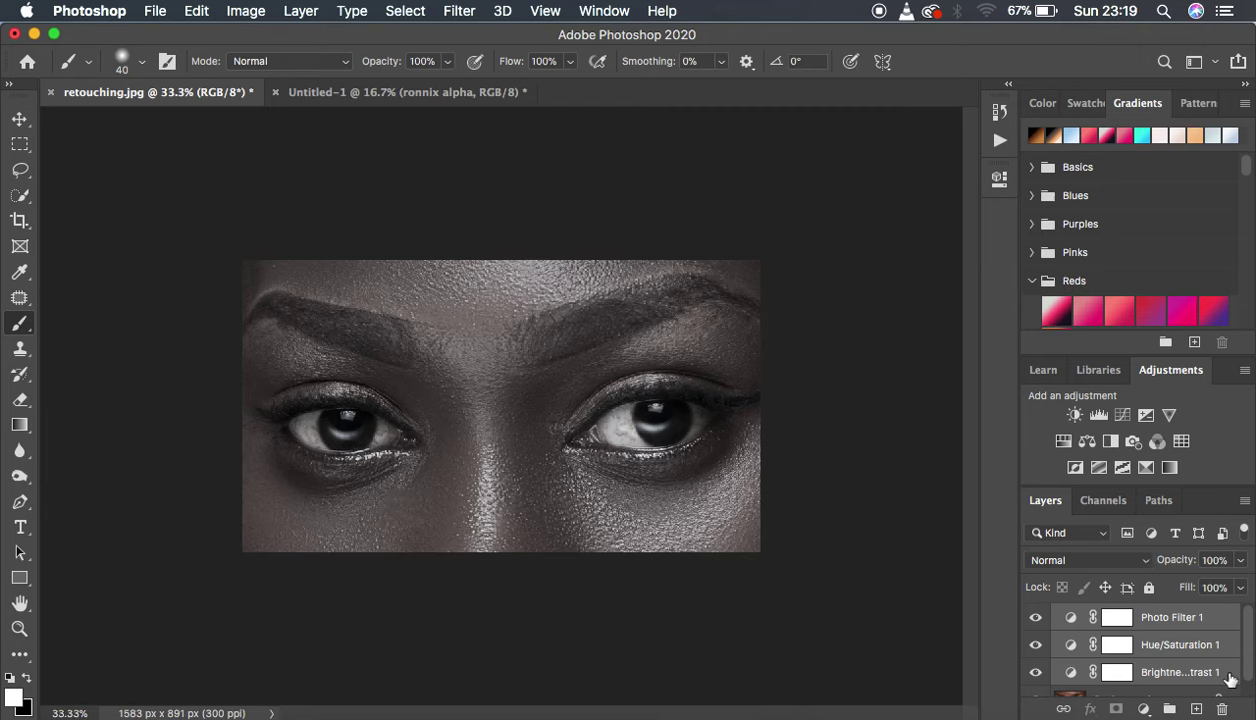
key("super+g")
double_click(1107, 615)
type("eye")
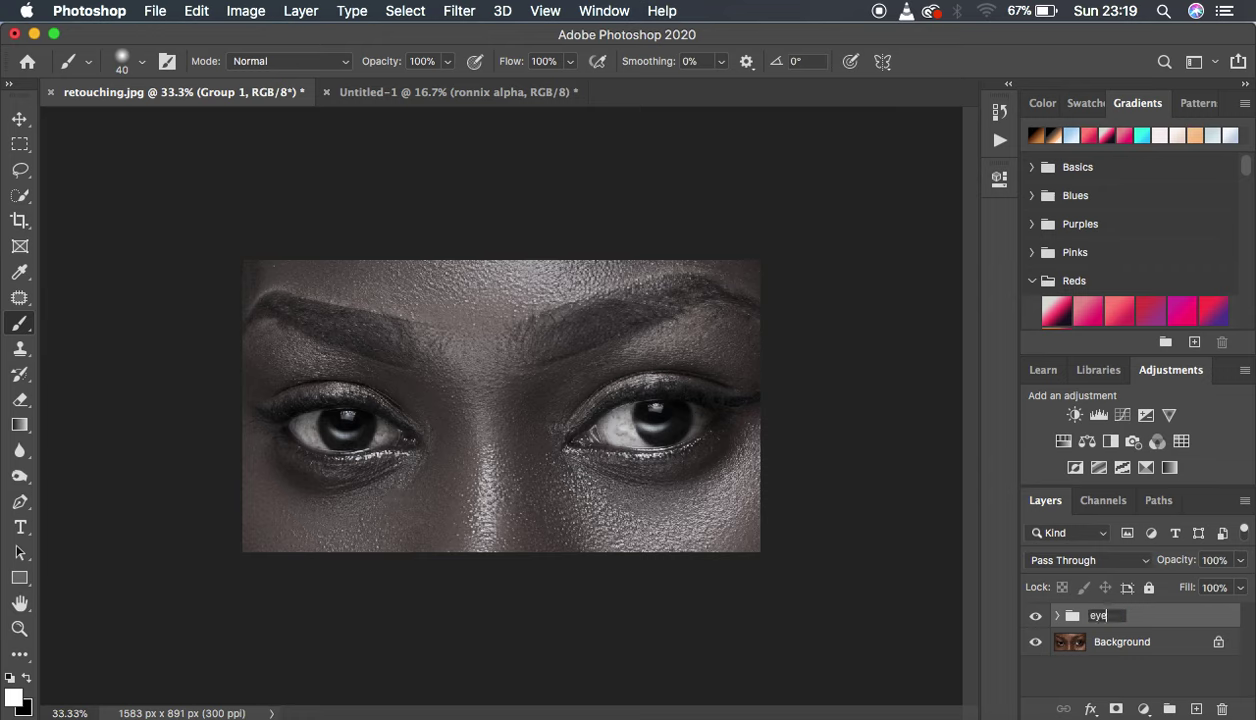
type(" whitening")
key("Return")
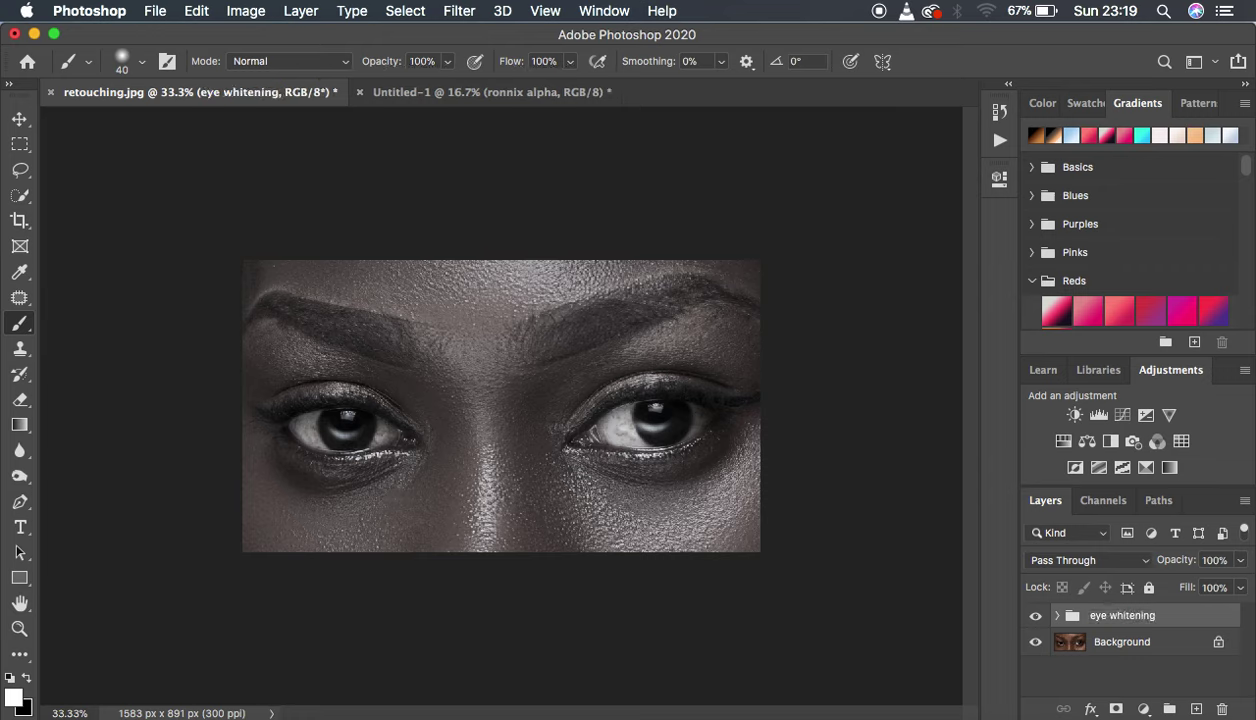
Step: Add a black mask to the eye whitening group, and swap the foreground and background colours twice, leaving white in front
left_click(1117, 709, "alt")
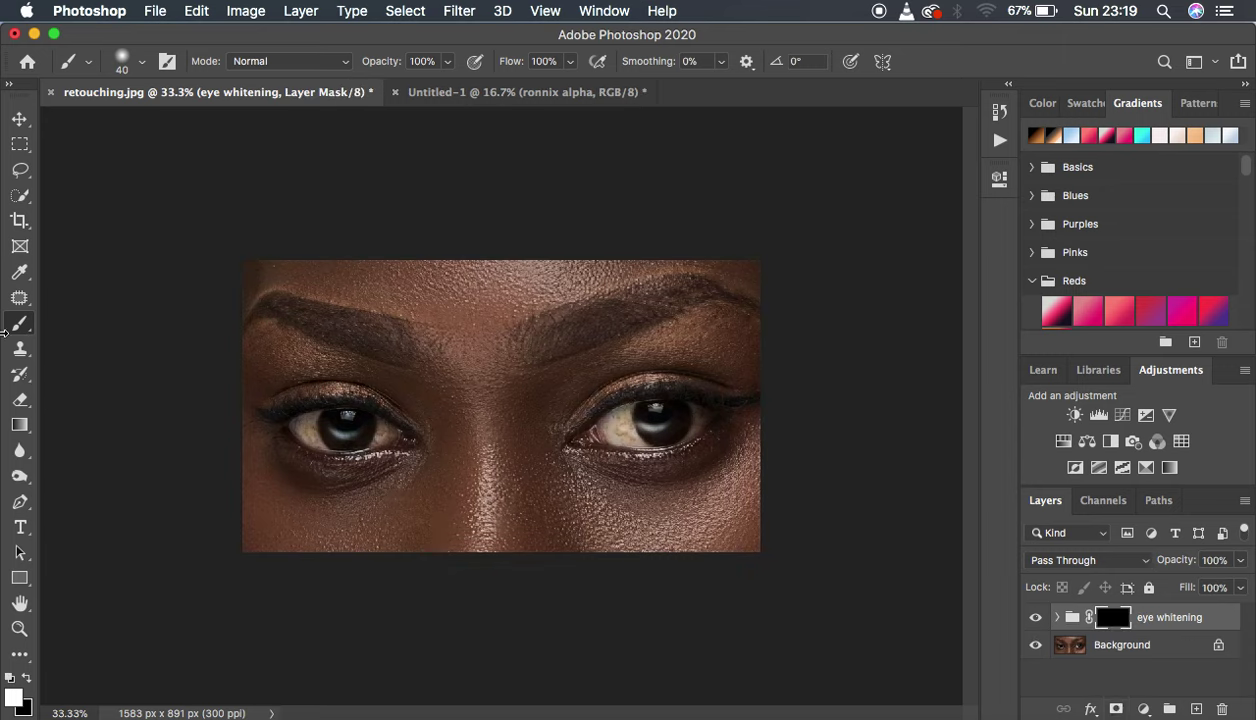
left_click(27, 680)
left_click(27, 680)
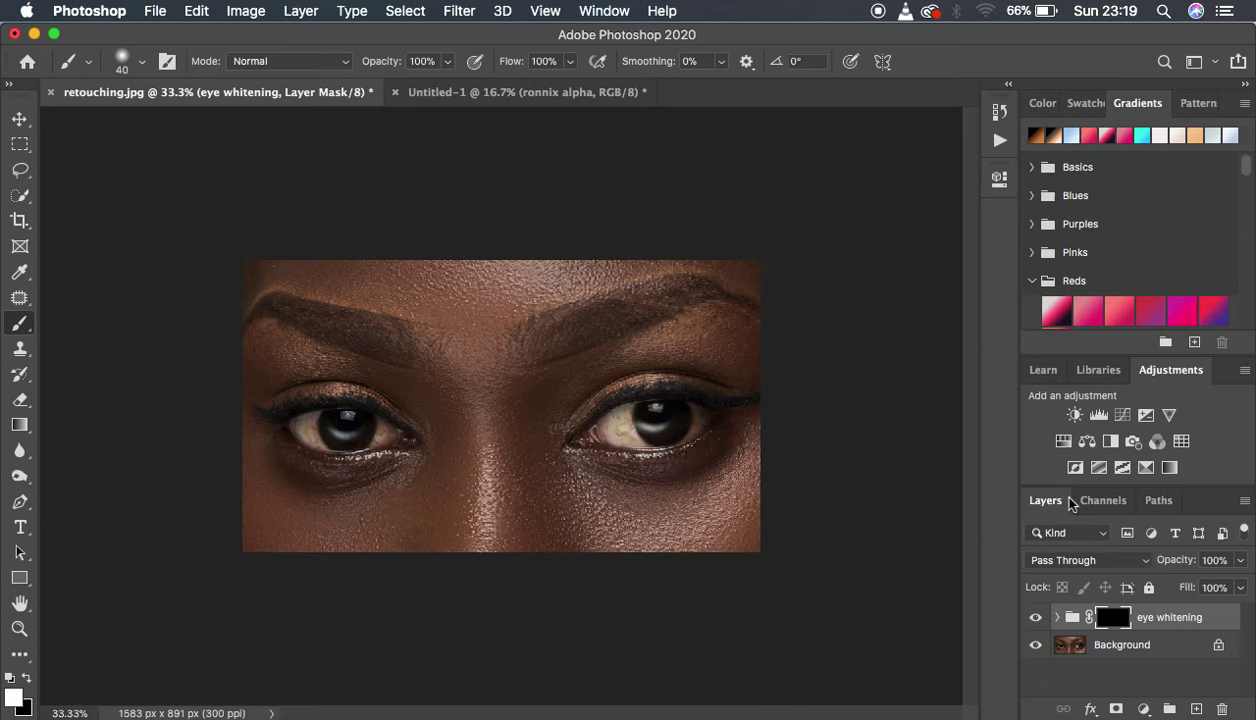
Step: Stop recording the Eye whitening action and collapse its list of recorded commands
left_click(997, 140)
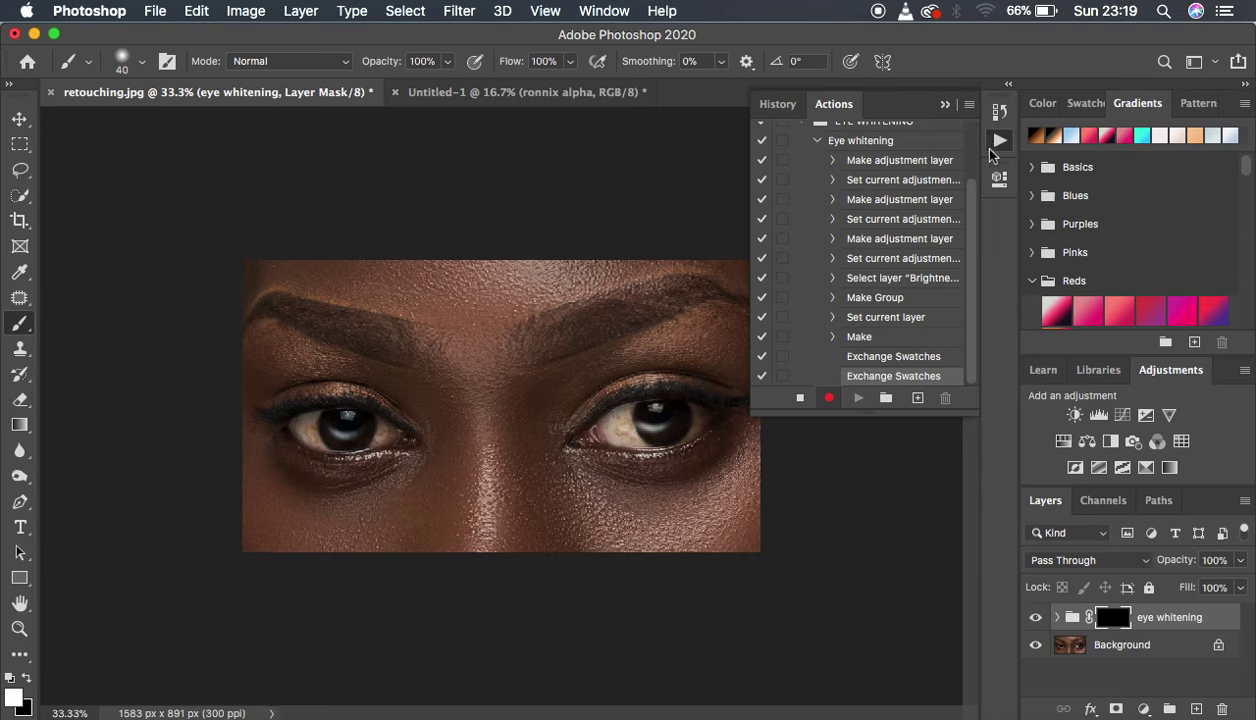
left_click(800, 399)
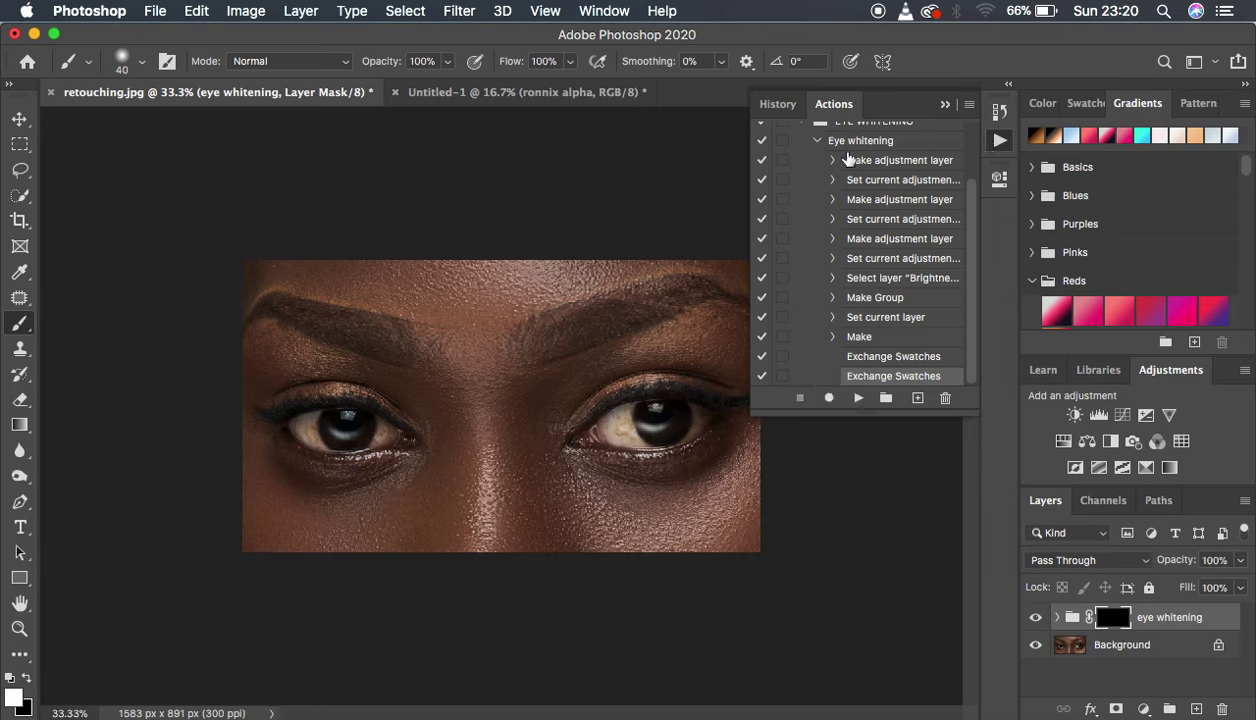
scroll(919, 201, "up", 3)
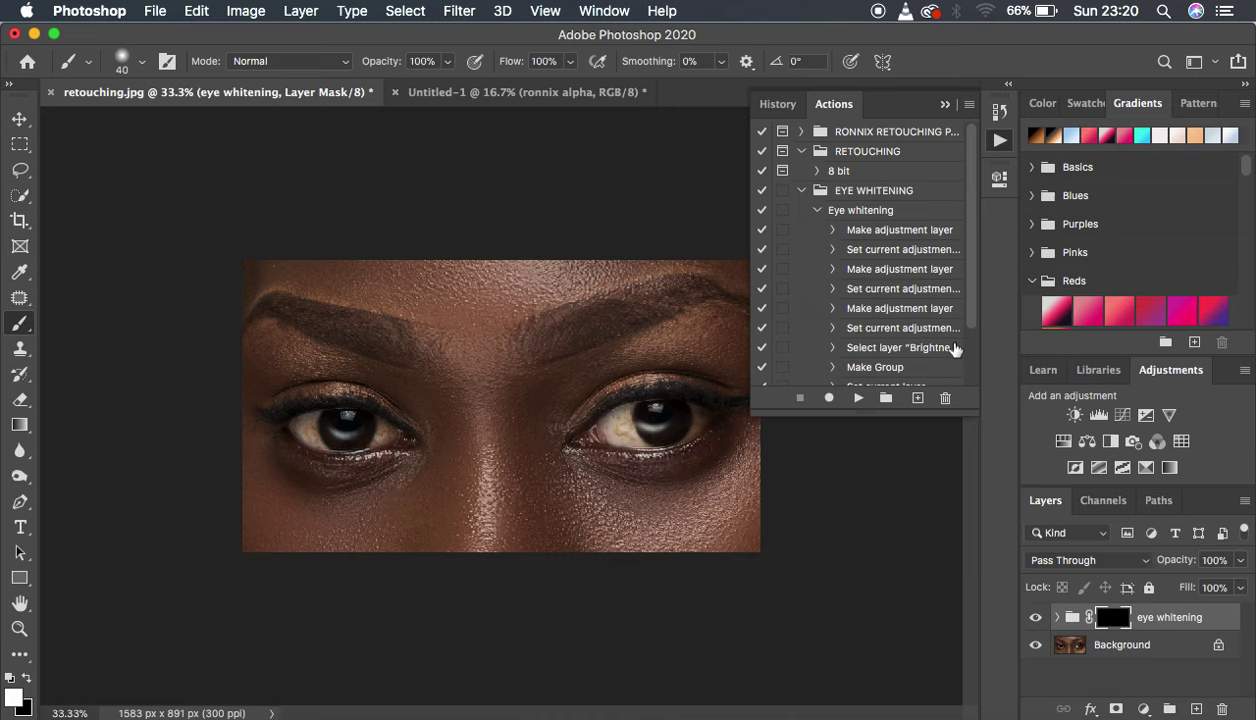
left_click(817, 210)
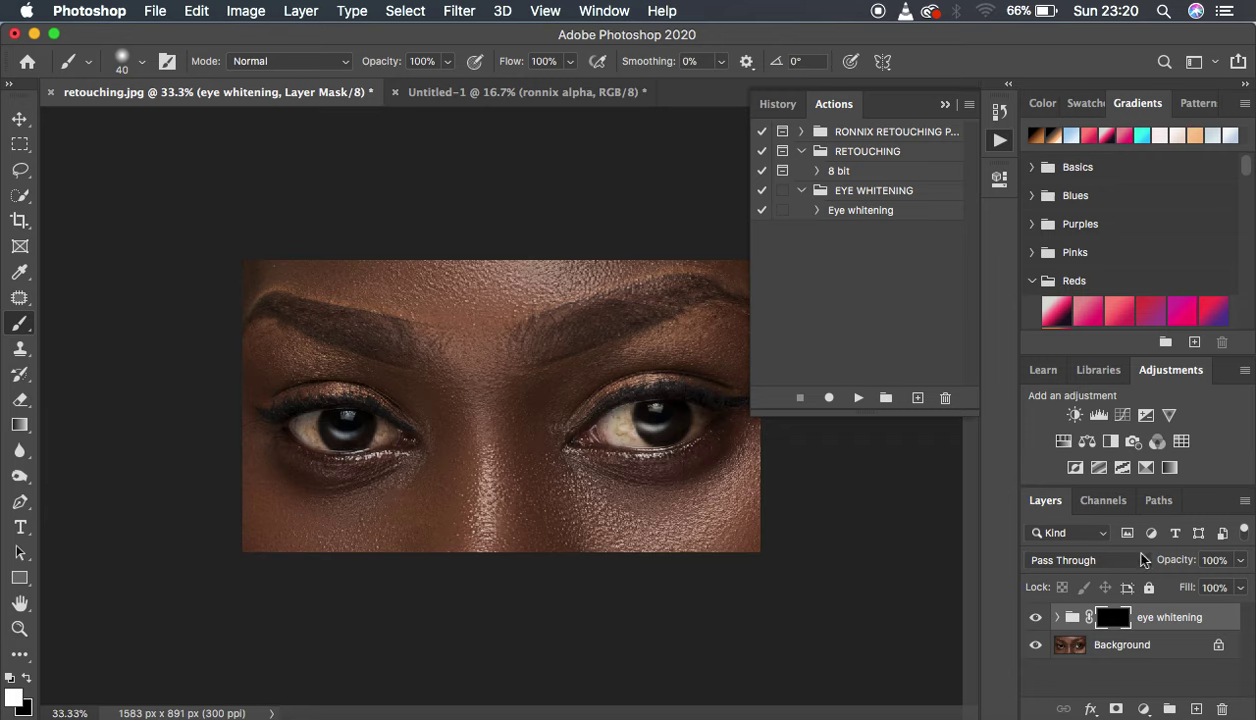
Step: Delete the eye whitening group and play the Eye whitening action to rebuild it
left_click_drag(1156, 614, 1222, 709)
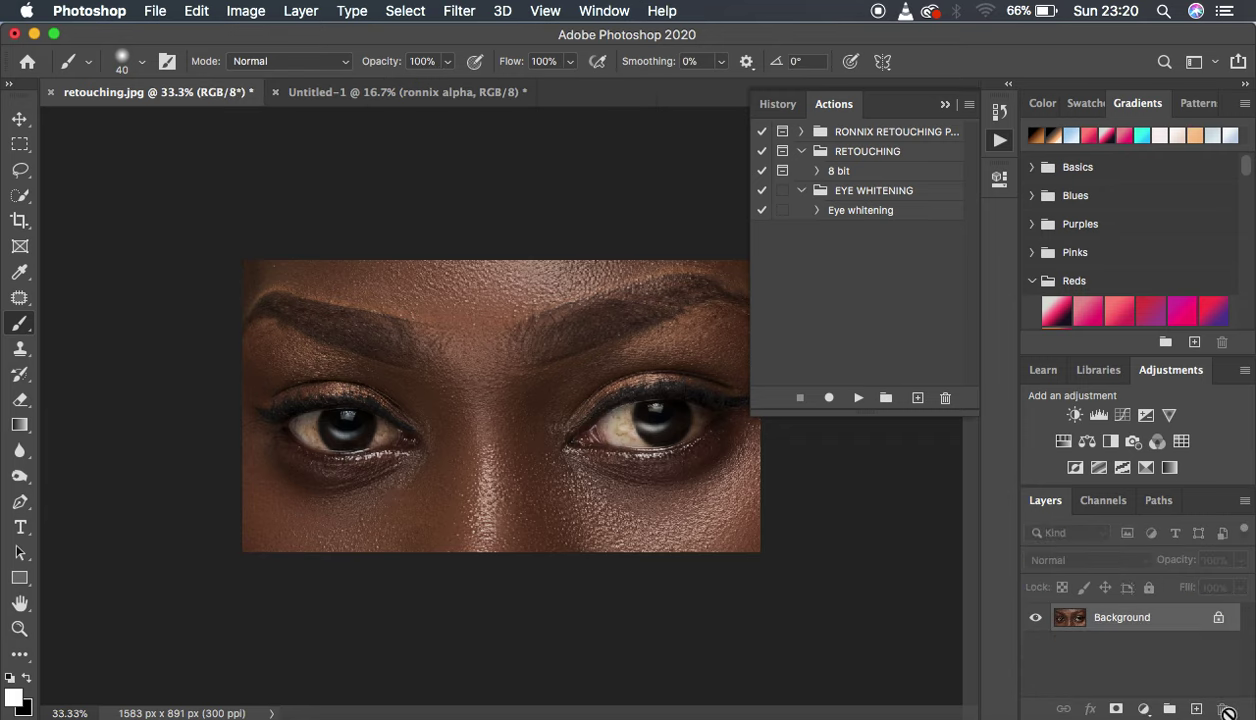
left_click(859, 218)
left_click(857, 399)
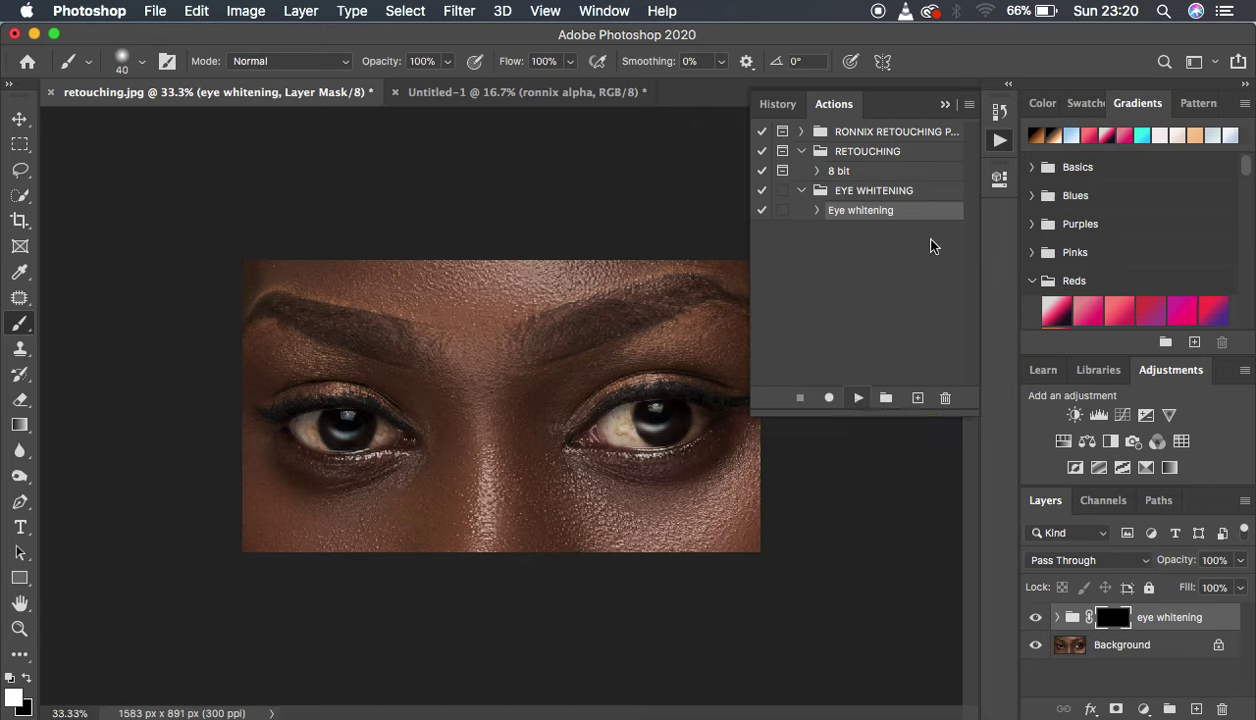
left_click(945, 105)
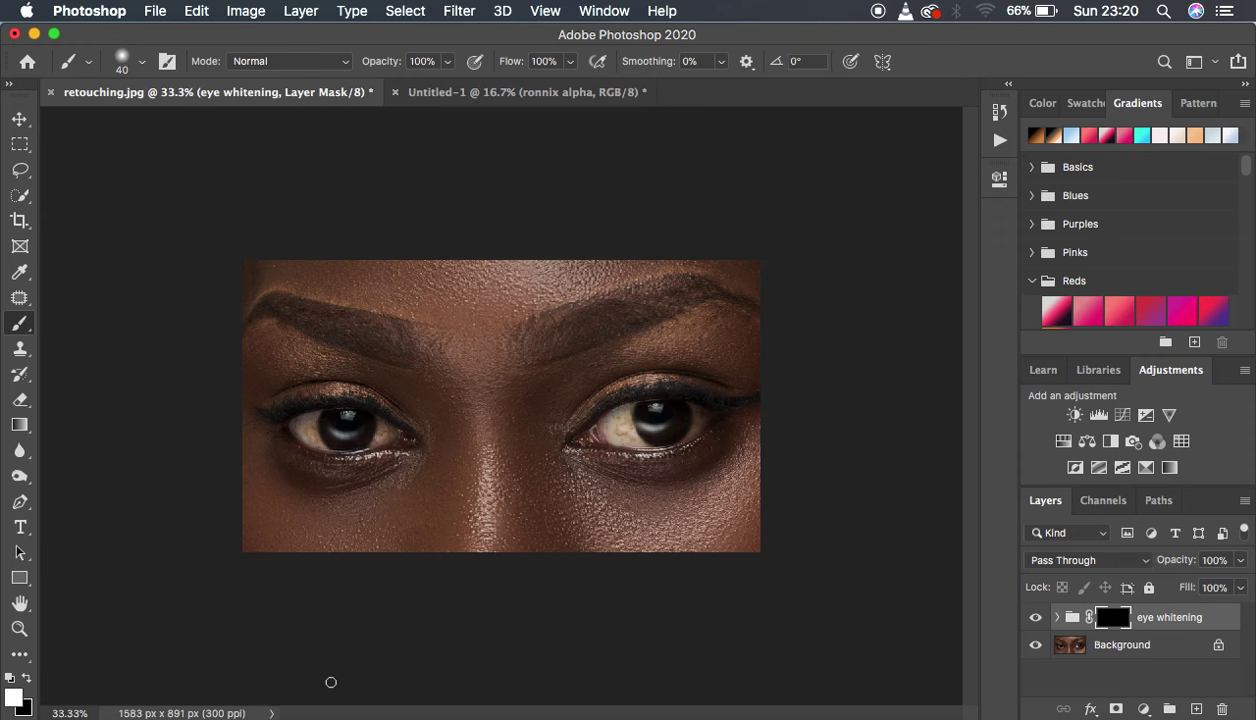
Step: Paint white on the eye whitening group's mask over the whites of both eyes
key("super+plus")
mouse_move(690, 412)
left_mouse_down()
mouse_move(702, 458)
mouse_move(676, 440)
mouse_move(679, 415)
mouse_move(674, 446)
mouse_move(689, 413)
mouse_move(699, 455)
mouse_move(717, 462)
mouse_move(679, 426)
mouse_move(695, 407)
mouse_move(680, 435)
mouse_move(705, 461)
mouse_move(679, 452)
mouse_move(706, 460)
mouse_move(671, 440)
mouse_move(689, 419)
mouse_move(684, 447)
mouse_move(711, 468)
mouse_move(785, 442)
mouse_move(792, 410)
mouse_move(800, 434)
mouse_move(794, 409)
mouse_move(791, 444)
mouse_move(787, 410)
mouse_move(776, 451)
mouse_move(787, 408)
mouse_move(799, 431)
mouse_move(759, 464)
mouse_move(790, 406)
mouse_move(743, 435)
mouse_move(708, 436)
mouse_move(727, 434)
mouse_move(738, 411)
mouse_move(716, 414)
mouse_move(660, 446)
mouse_move(653, 432)
mouse_move(674, 457)
left_mouse_up()
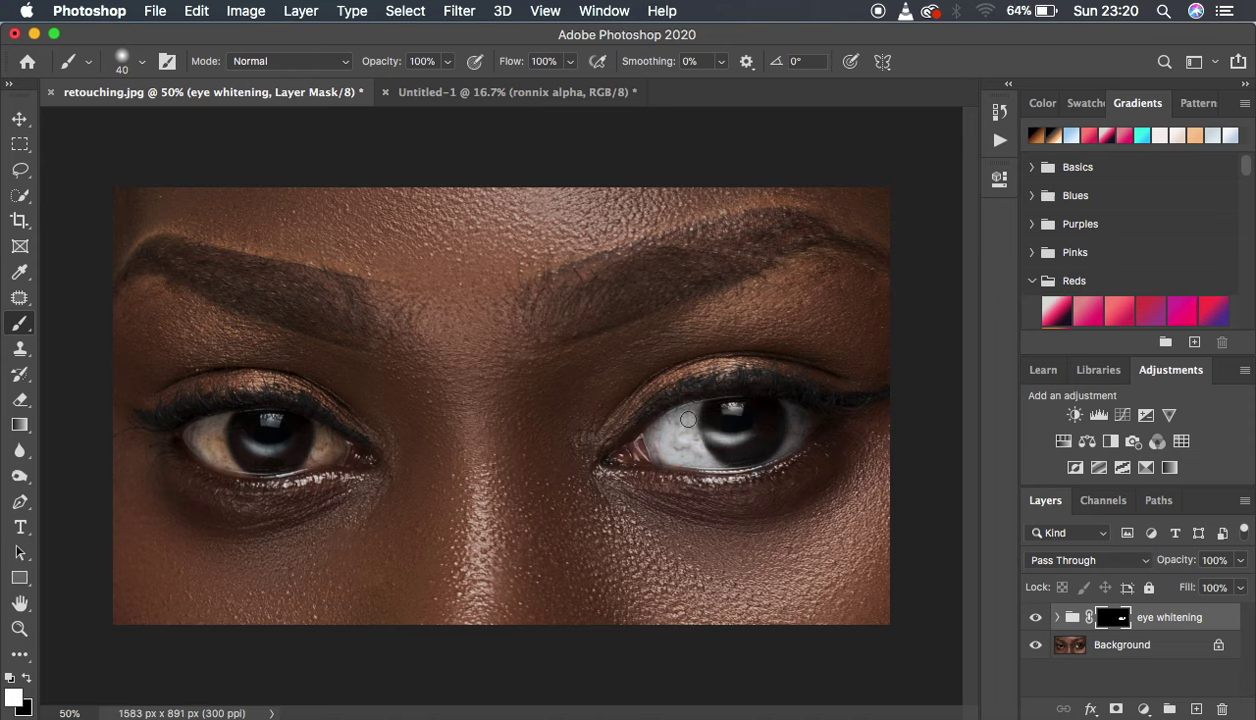
mouse_move(210, 421)
left_mouse_down()
mouse_move(220, 456)
mouse_move(225, 412)
mouse_move(196, 441)
mouse_move(219, 464)
mouse_move(222, 428)
mouse_move(223, 459)
mouse_move(240, 470)
mouse_move(207, 439)
mouse_move(223, 422)
mouse_move(190, 445)
mouse_move(226, 470)
mouse_move(228, 428)
mouse_move(225, 463)
mouse_move(249, 468)
mouse_move(268, 419)
mouse_move(339, 429)
mouse_move(325, 426)
mouse_move(307, 462)
mouse_move(314, 430)
mouse_move(316, 456)
mouse_move(301, 460)
mouse_move(316, 427)
mouse_move(310, 458)
mouse_move(311, 428)
mouse_move(298, 451)
left_mouse_up()
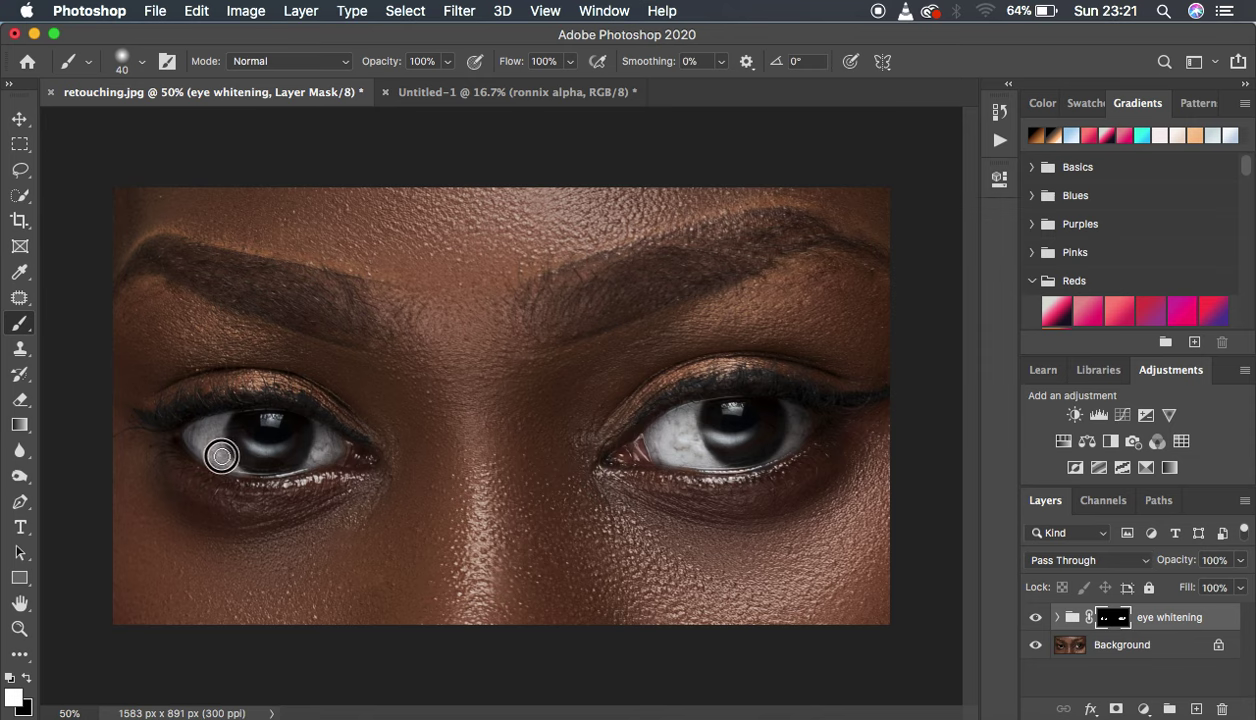
Step: Compare the eyes before and after by repeatedly hiding and showing the eye whitening group
left_click(1036, 617)
left_click(1036, 617)
left_click(1036, 617)
left_click(1036, 617)
left_click(1036, 617)
left_click(1036, 617)
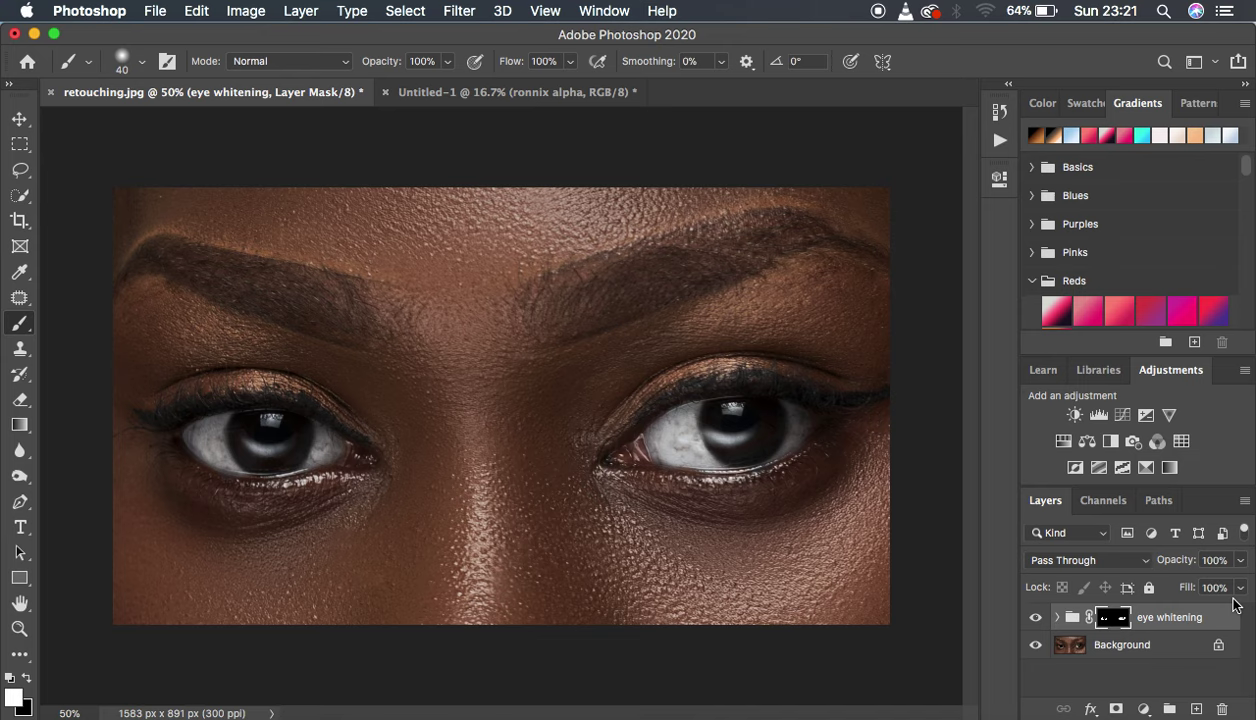
Step: Reduce the eye whitening group's opacity to 67% and check the effect by hiding and showing the group
left_click(1238, 587)
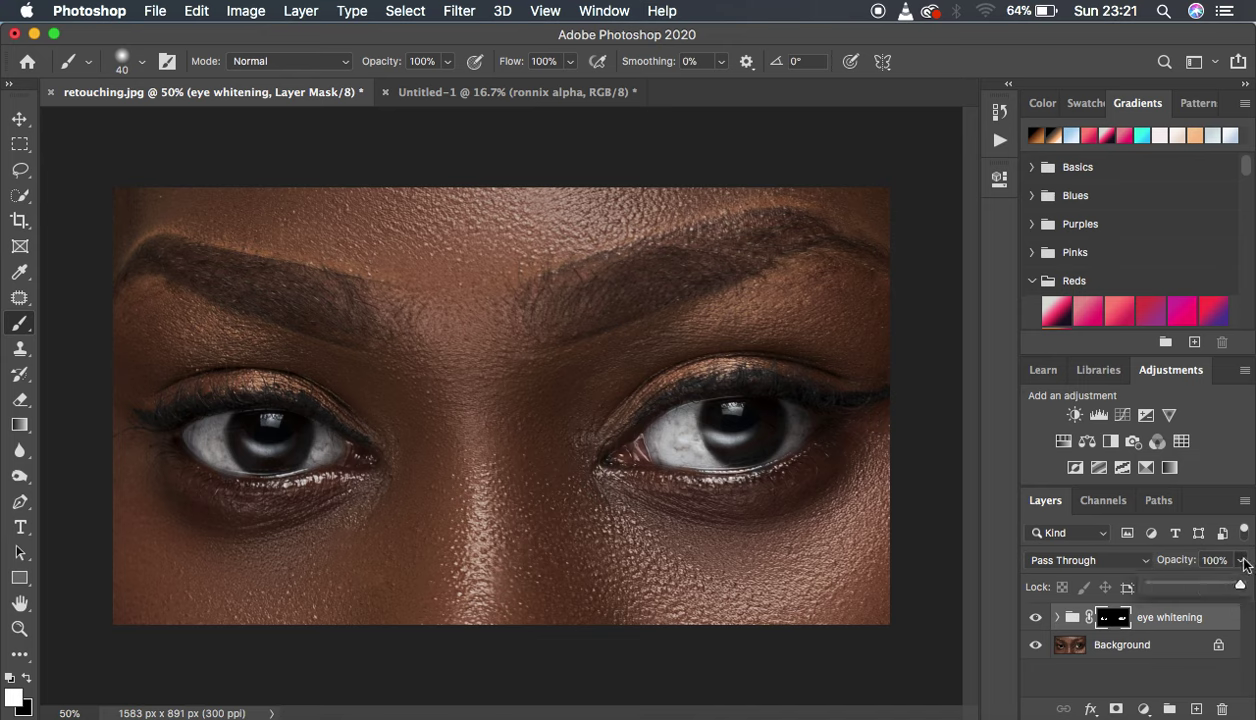
left_click(1216, 585)
mouse_move(1216, 585)
left_mouse_down()
mouse_move(1199, 586)
mouse_move(1210, 586)
left_mouse_up()
left_click(1038, 618)
left_click(1038, 618)
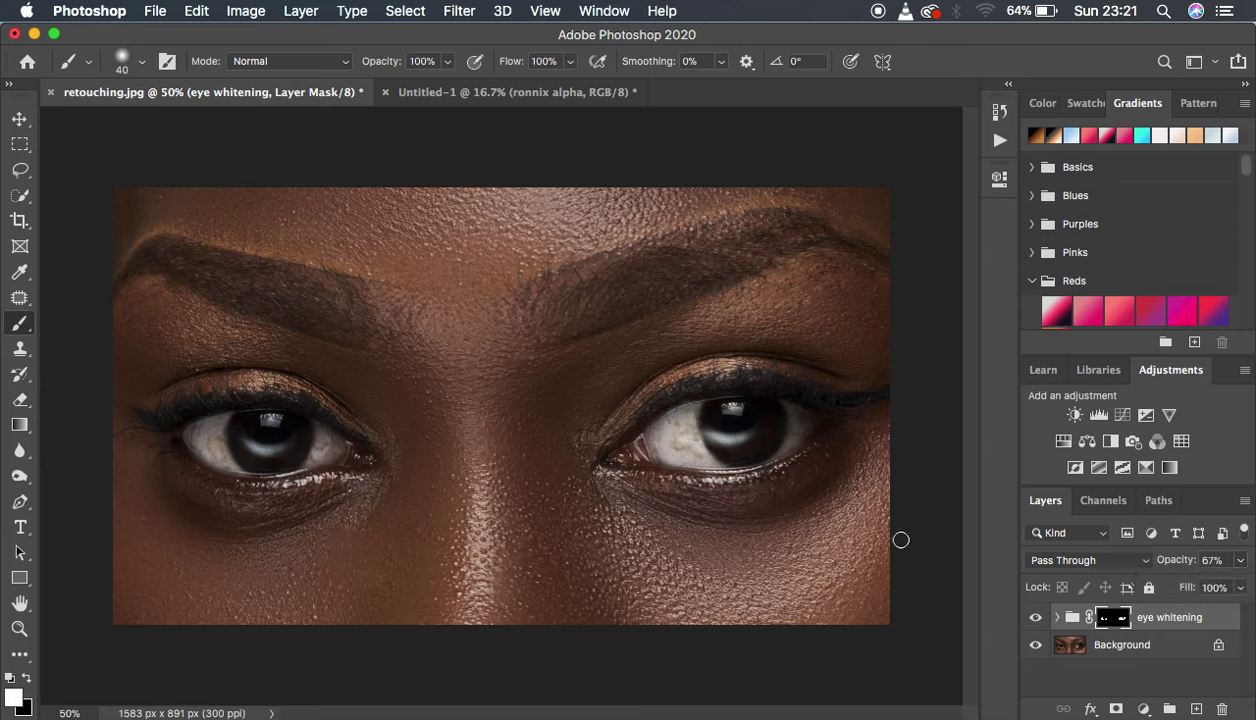